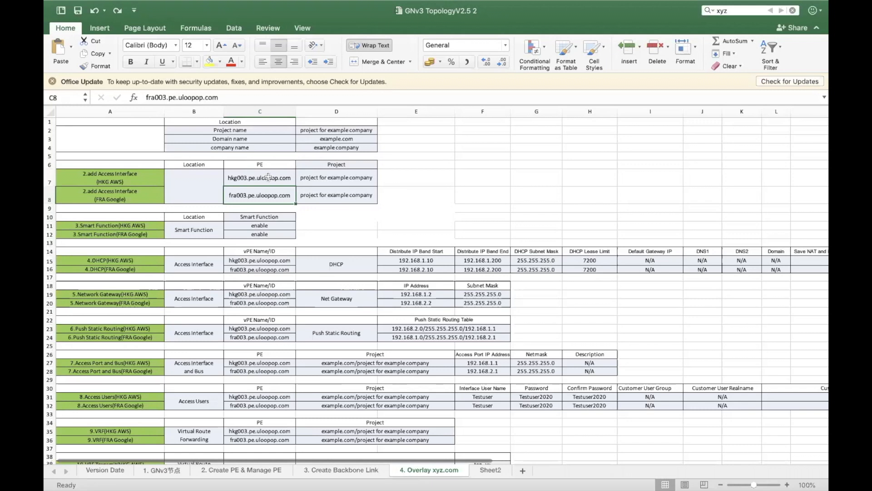
# Zoom the dashboard map and inspect the Hong Kong and Frankfurt fra003 PE node details
pyautogui.scroll(-1, 285, 184)
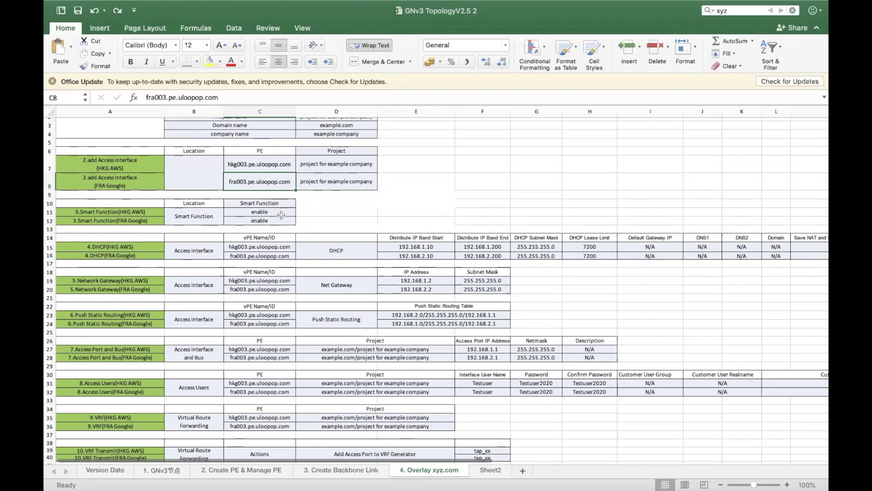
pyautogui.scroll(-1, 281, 215)
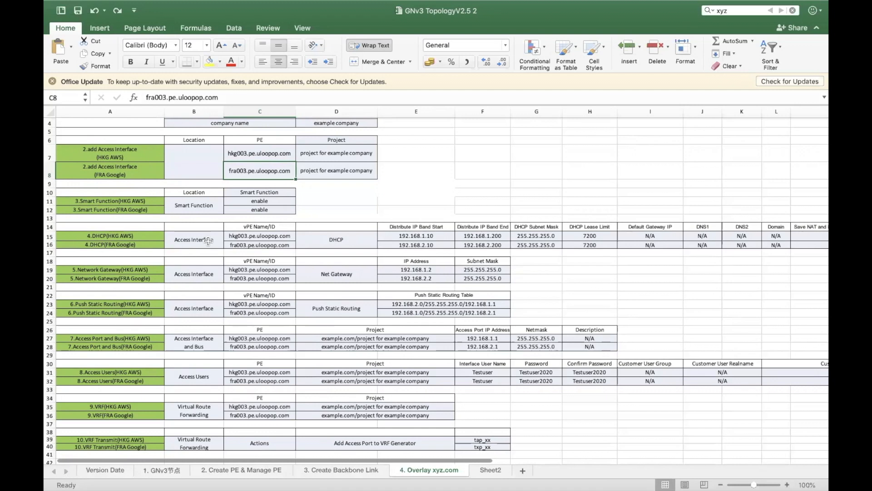
pyautogui.scroll(-2, 208, 240)
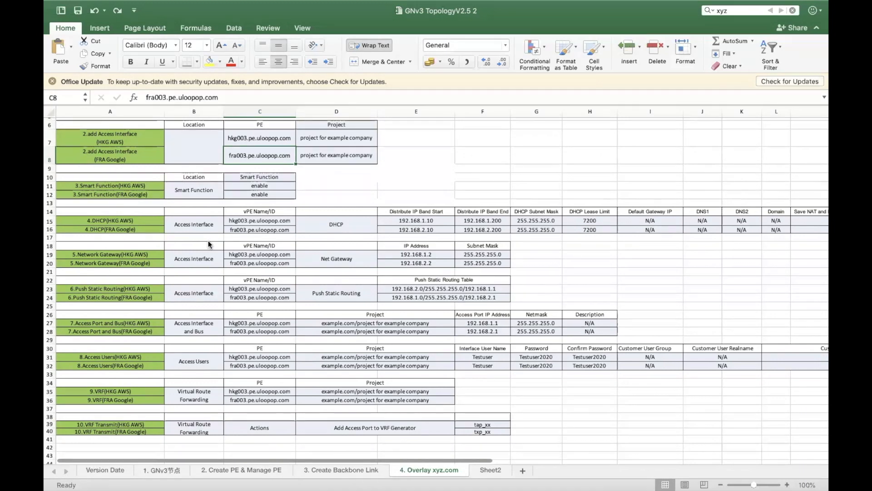
pyautogui.scroll(-2, 209, 244)
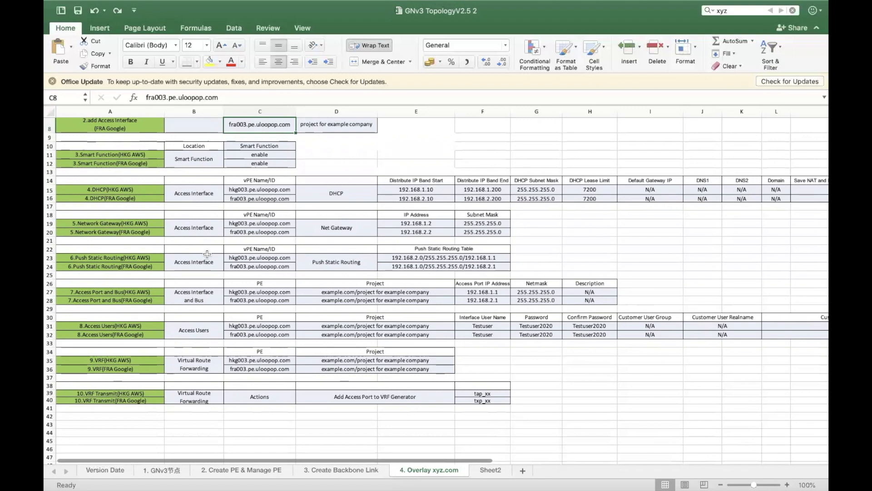
pyautogui.scroll(-1, 207, 254)
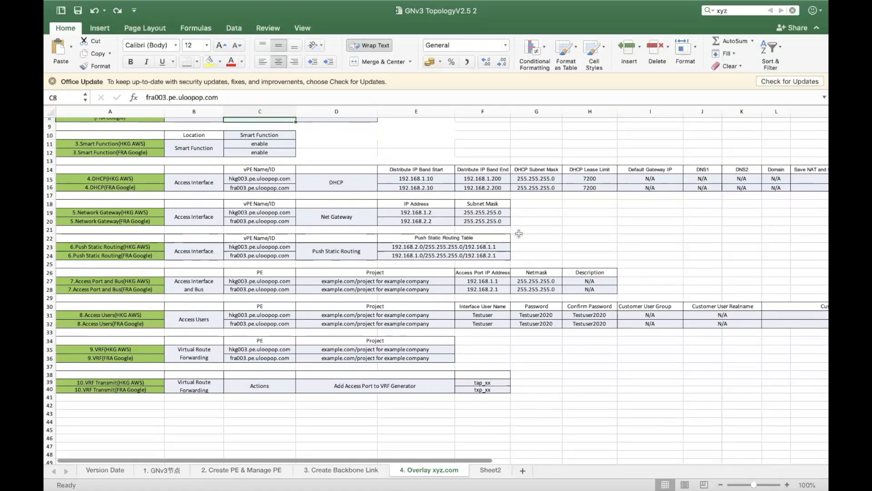
pyautogui.scroll(2, 519, 233)
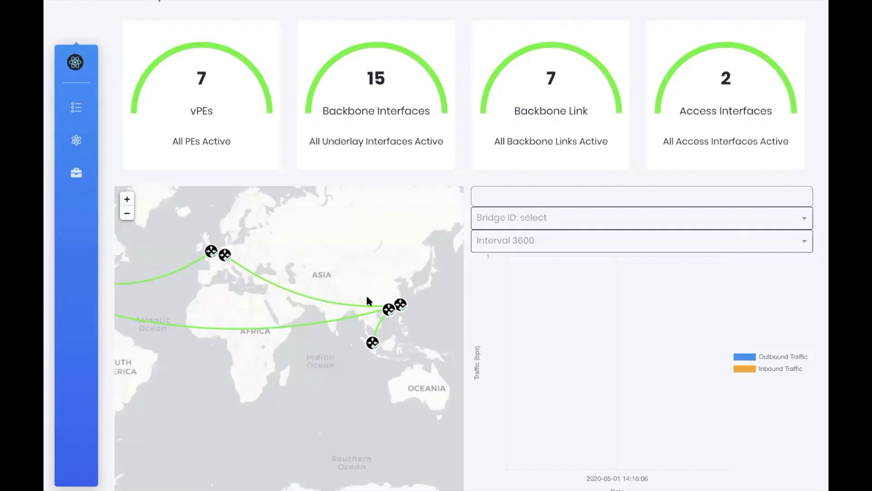
pyautogui.click(389, 310)
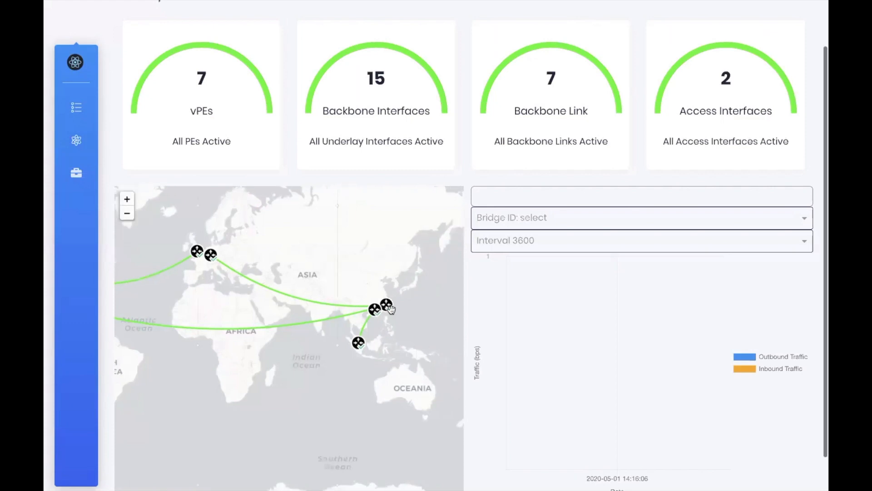
pyautogui.click(207, 367)
pyautogui.click(226, 256)
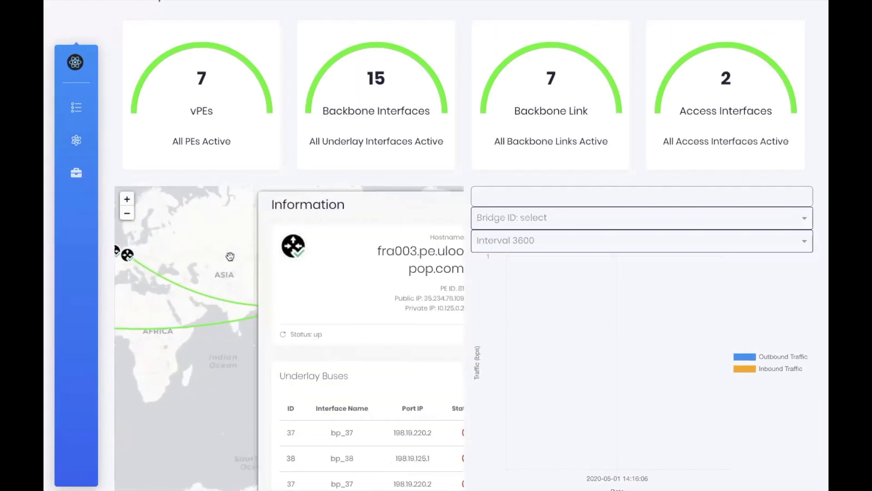
pyautogui.scroll(-4, 312, 340)
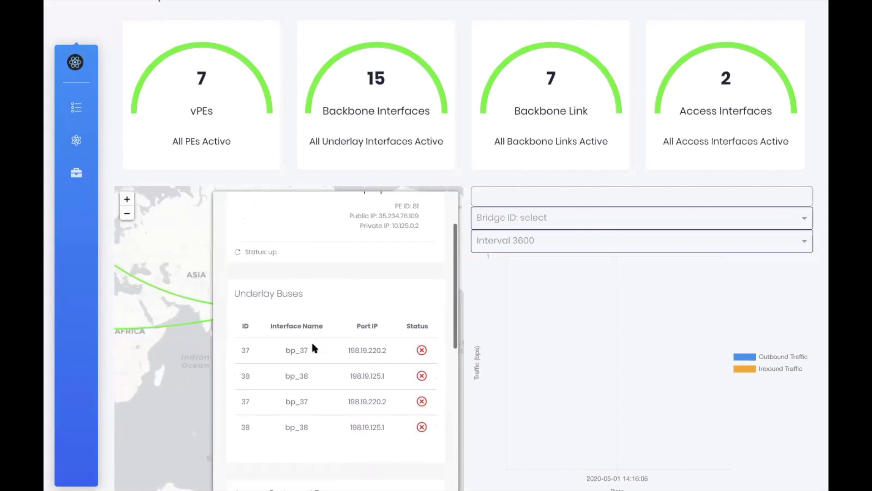
pyautogui.click(194, 362)
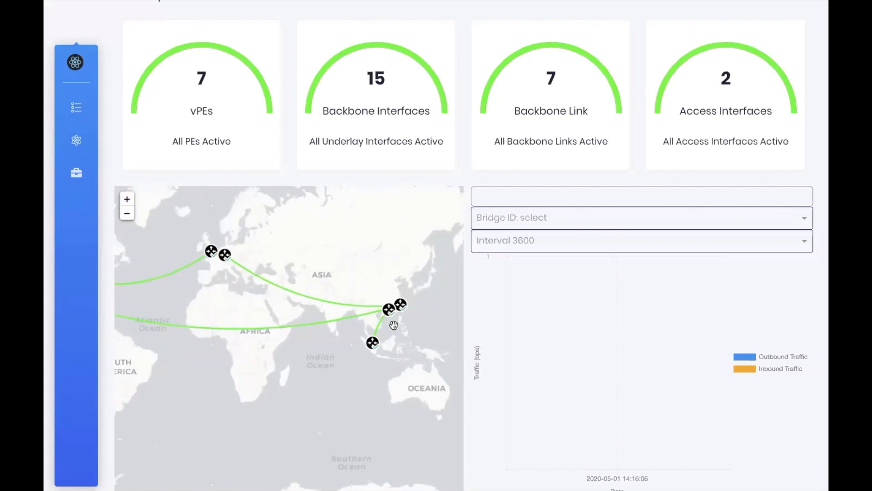
# Pan the map back to Europe and Asia, then go to the Projects page
pyautogui.scroll(2, 394, 325)
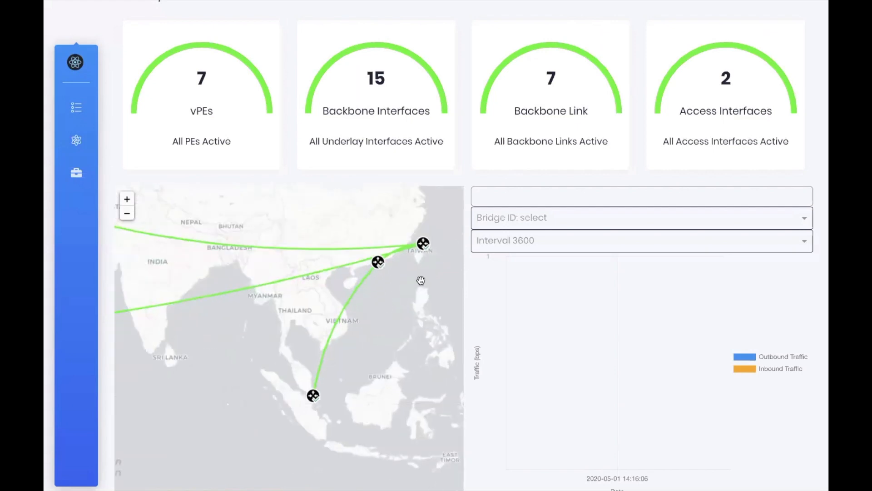
pyautogui.scroll(-2, 420, 281)
pyautogui.moveTo(413, 293); pyautogui.dragTo(359, 338)
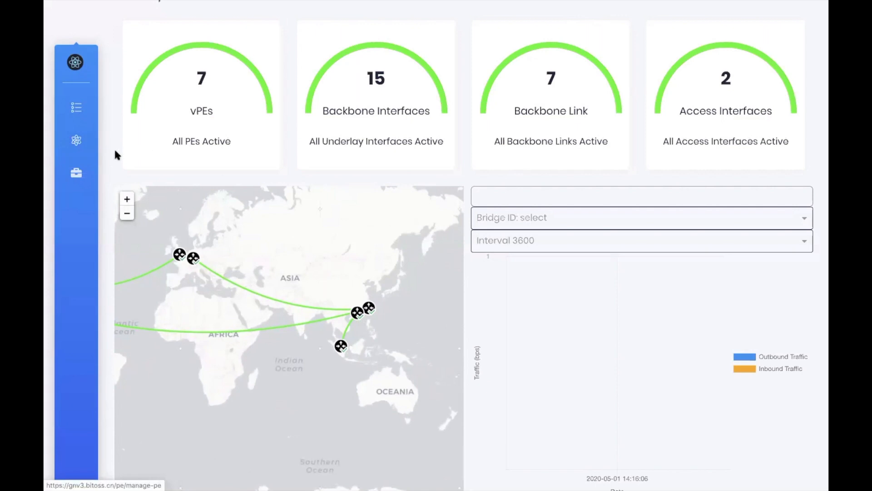
pyautogui.click(85, 175)
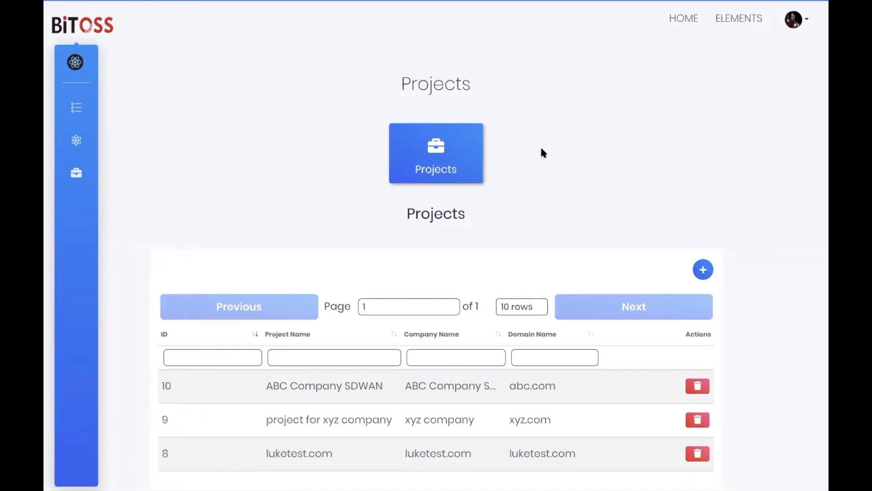
# Create project 'project for Example Company' with domain example.com and company Example Company
pyautogui.scroll(-2, 542, 153)
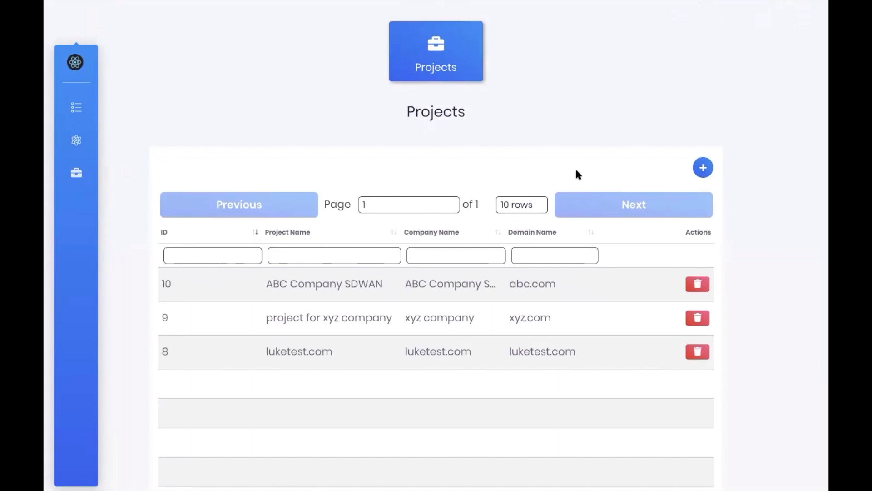
pyautogui.click(703, 167)
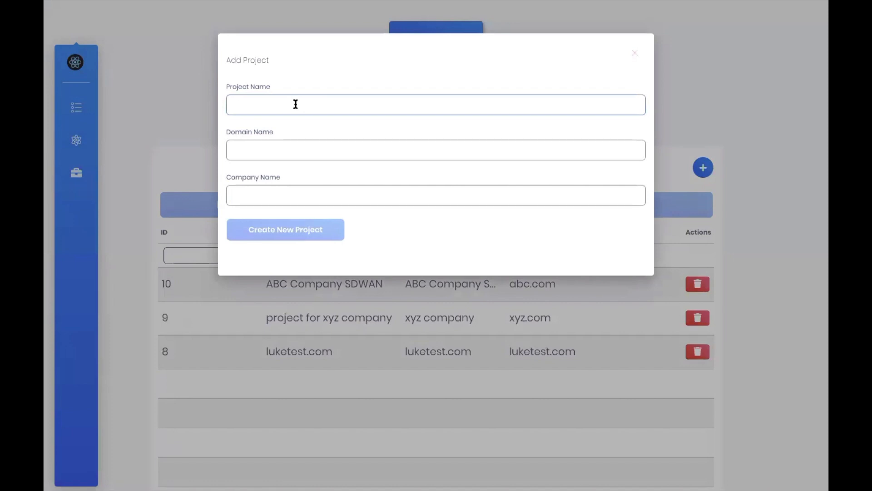
pyautogui.write('project for Example Company')
pyautogui.click(312, 149)
pyautogui.write('example.com')
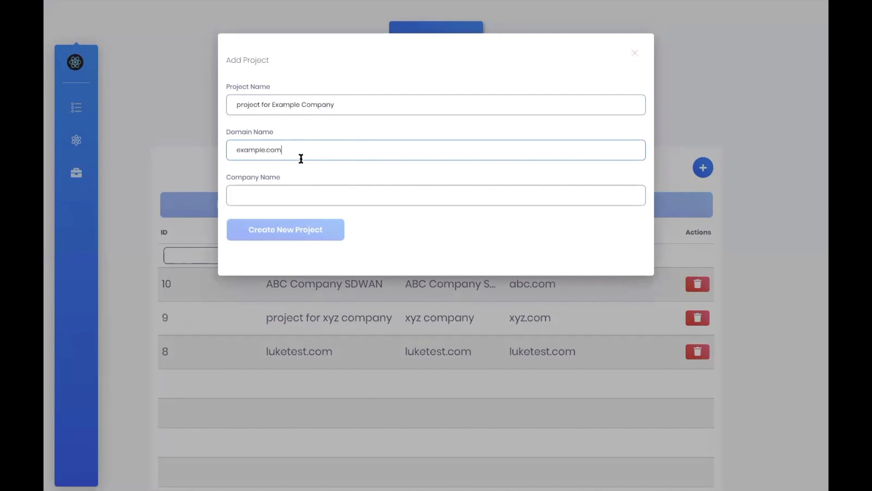
pyautogui.click(281, 190)
pyautogui.write('Example Company')
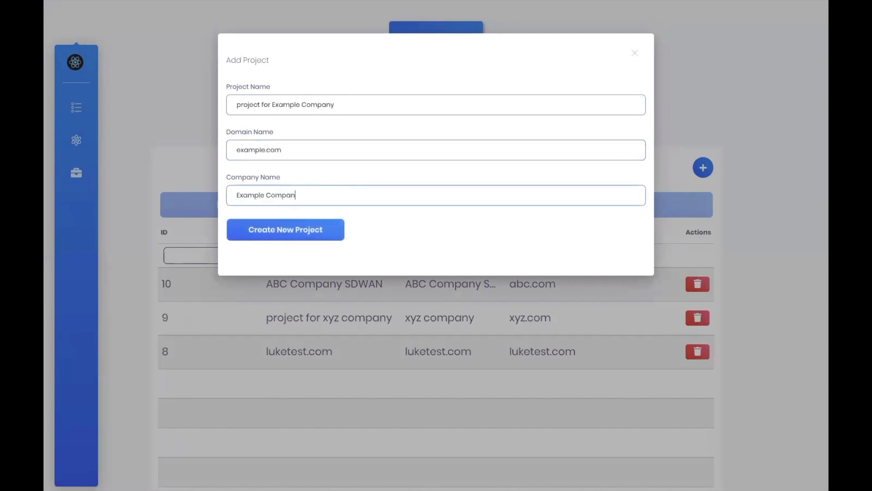
pyautogui.click(267, 226)
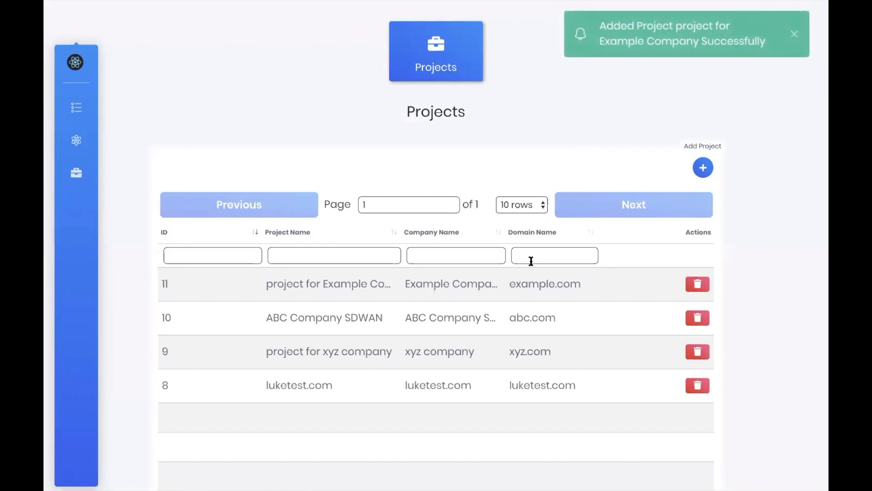
pyautogui.moveTo(273, 284); pyautogui.dragTo(400, 285)
pyautogui.click(401, 288)
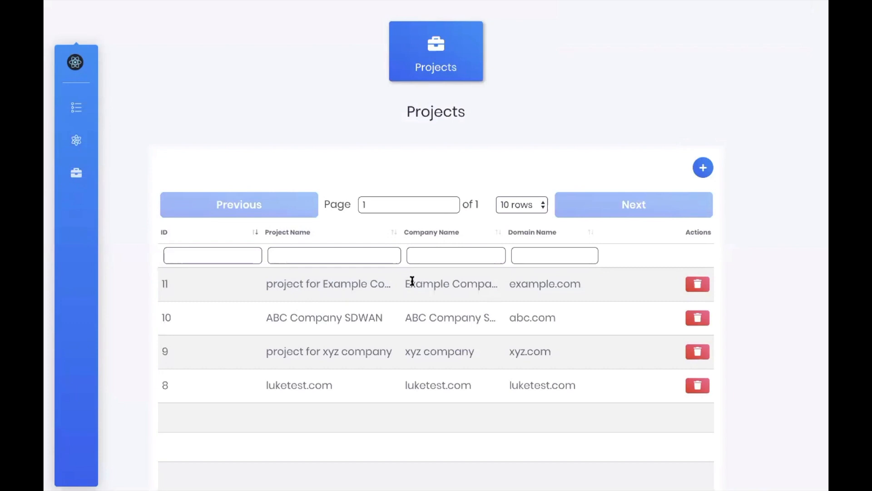
pyautogui.scroll(3, 443, 268)
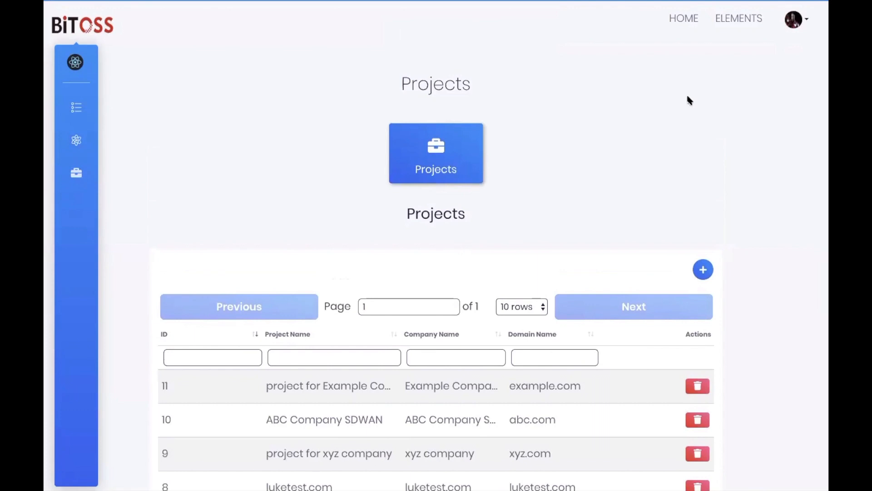
# Go to ELEMENTS and choose Overlay > Manage Overlay to view the Access Interface table
pyautogui.click(735, 25)
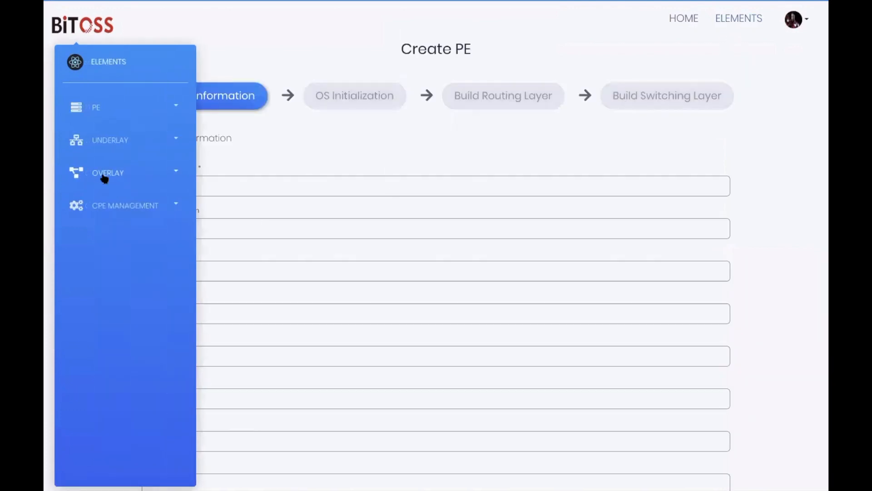
pyautogui.click(105, 179)
pyautogui.click(110, 204)
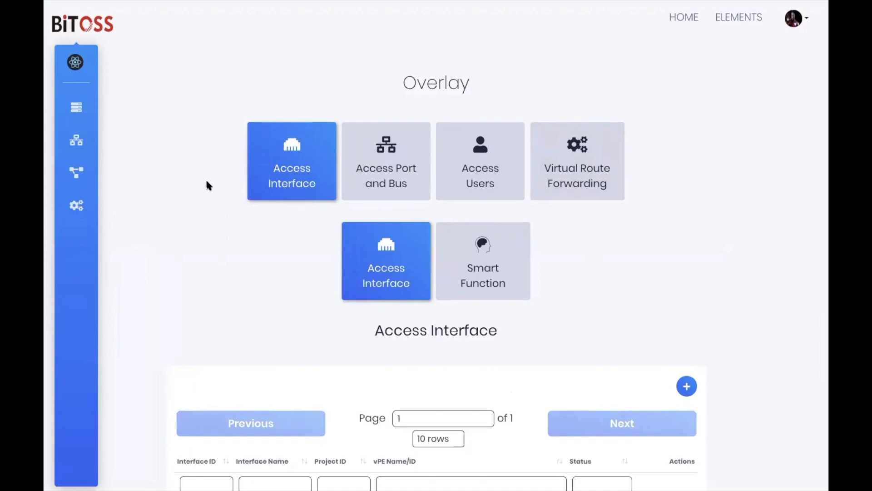
pyautogui.scroll(-2, 207, 182)
pyautogui.scroll(-3, 207, 181)
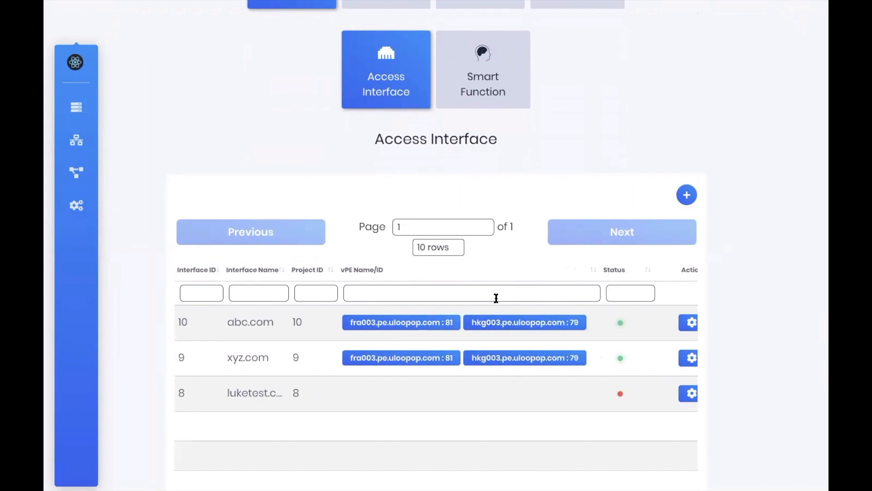
# Add an example.com access interface on PE hkg003
pyautogui.click(687, 194)
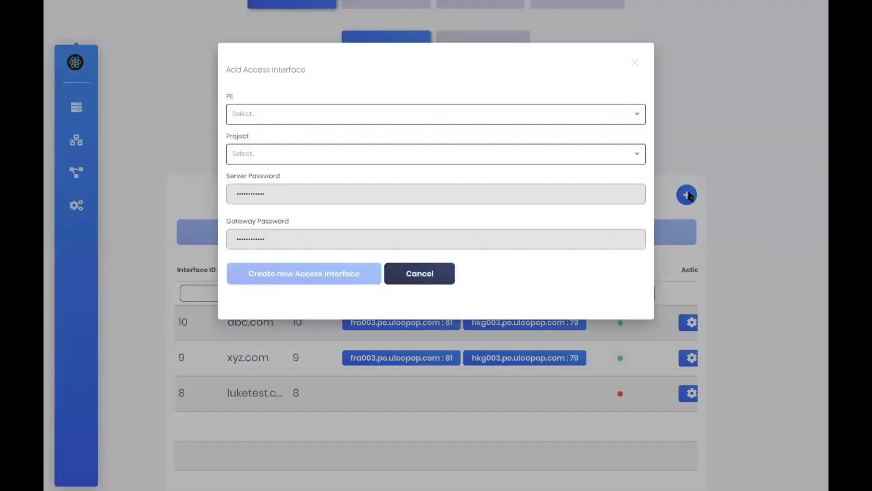
pyautogui.click(597, 124)
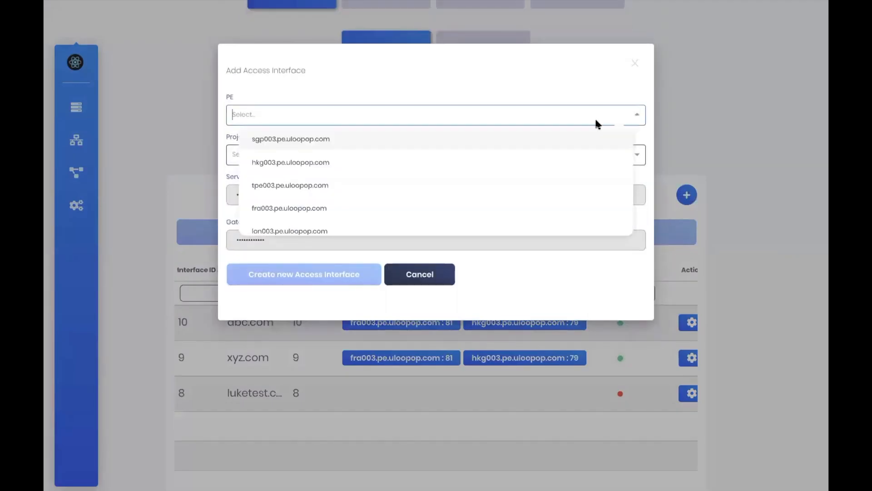
pyautogui.click(355, 169)
pyautogui.click(358, 160)
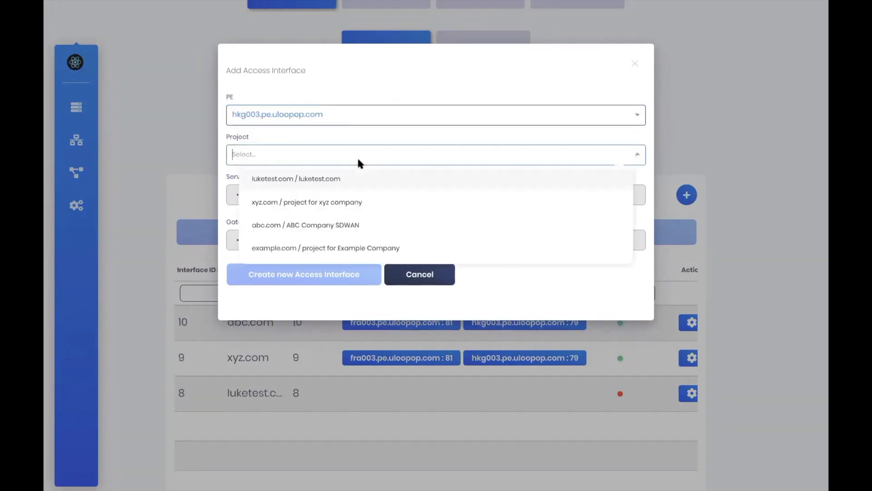
pyautogui.click(337, 247)
pyautogui.click(341, 274)
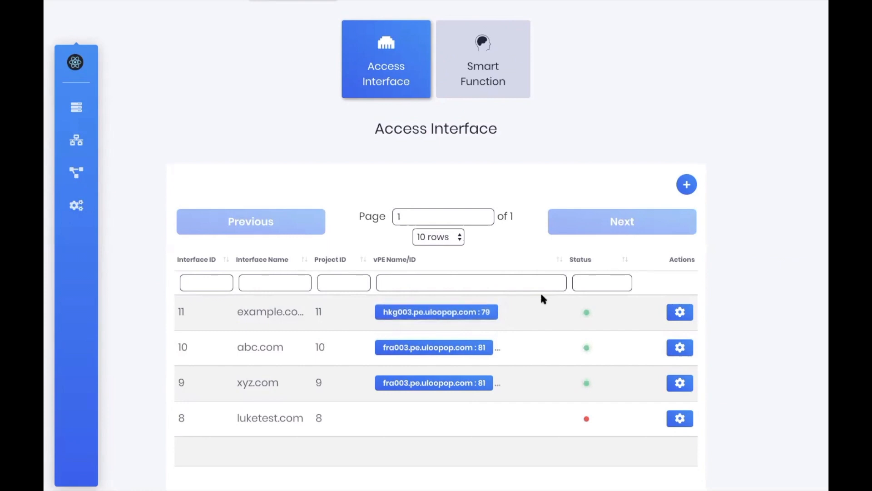
# Add a second example.com access interface on PE fra003
pyautogui.click(686, 184)
pyautogui.click(380, 113)
pyautogui.click(318, 186)
pyautogui.click(301, 157)
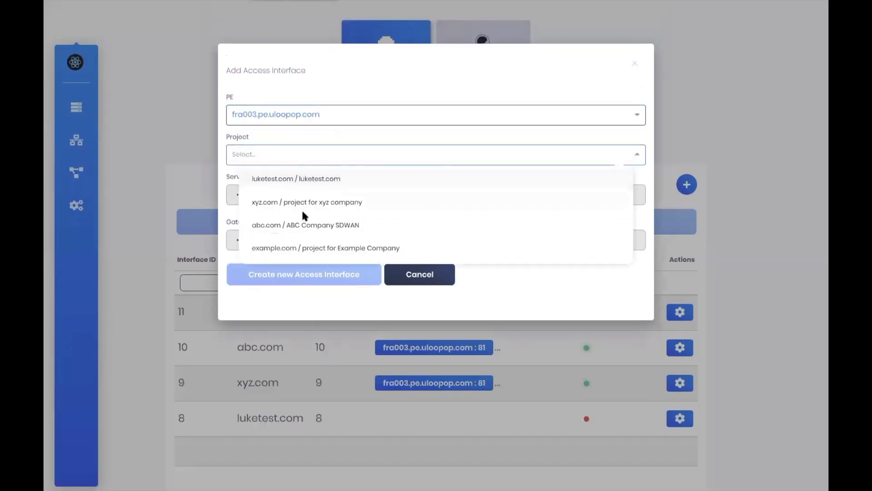
pyautogui.click(298, 248)
pyautogui.click(341, 275)
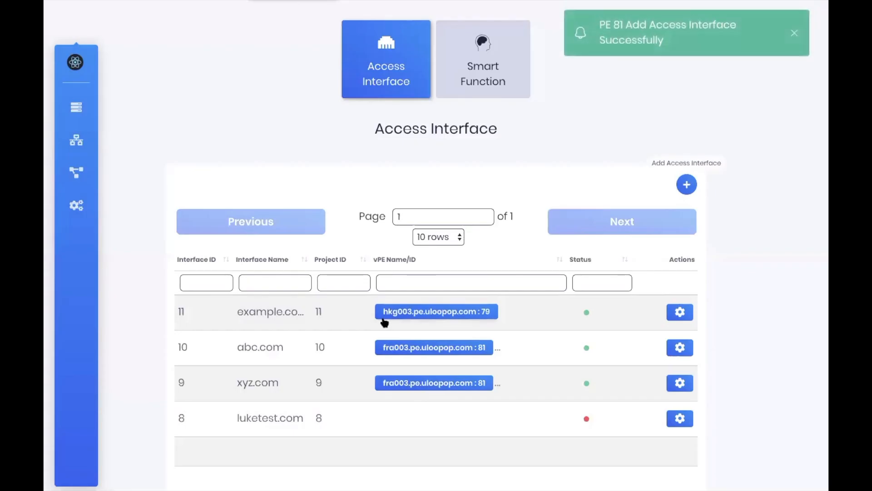
# Widen the Interface Name column so the domain names show in full
pyautogui.scroll(-1, 627, 220)
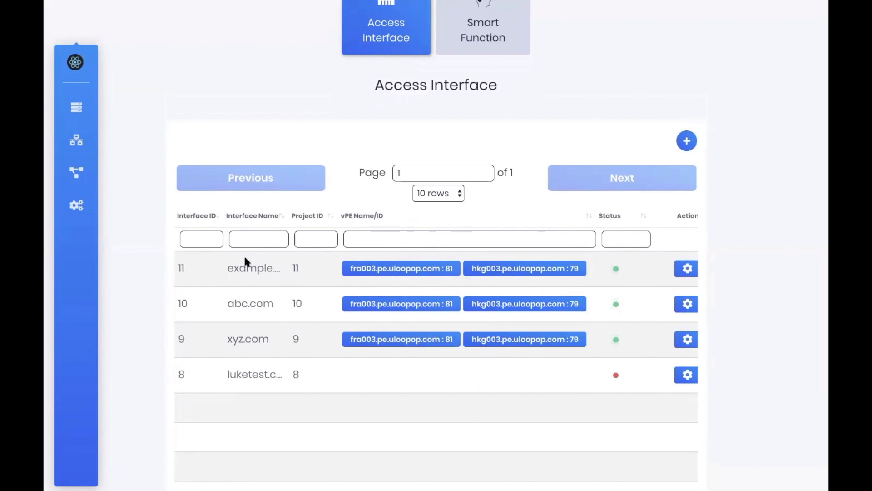
pyautogui.moveTo(289, 220); pyautogui.dragTo(305, 220)
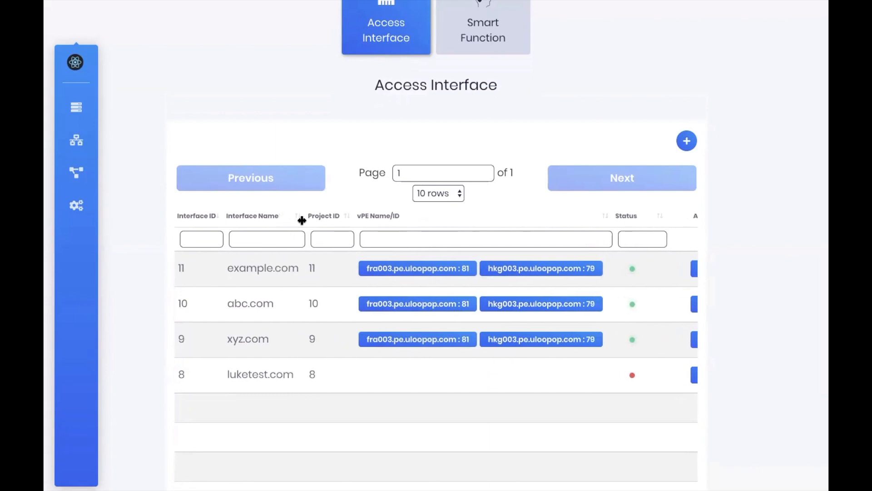
pyautogui.scroll(1, 559, 86)
pyautogui.scroll(1, 556, 83)
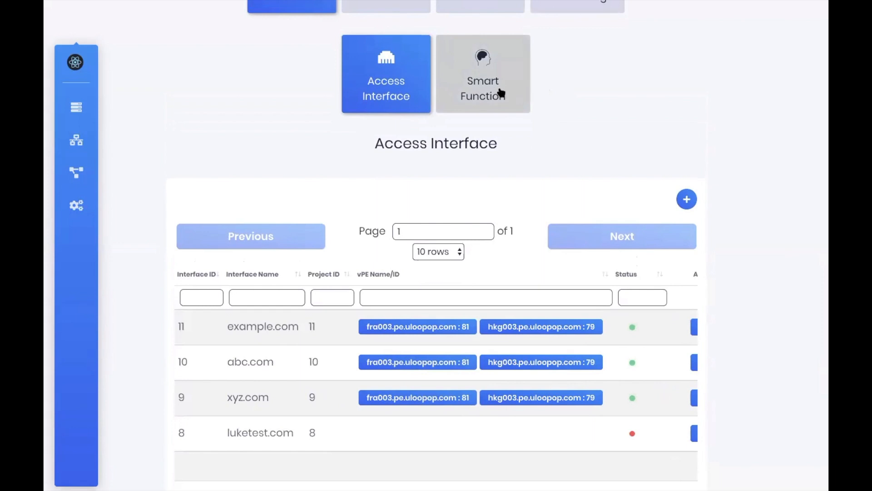
# In the Smart Function list, switch on smart functions for example.com rows 20 and 21
pyautogui.click(501, 91)
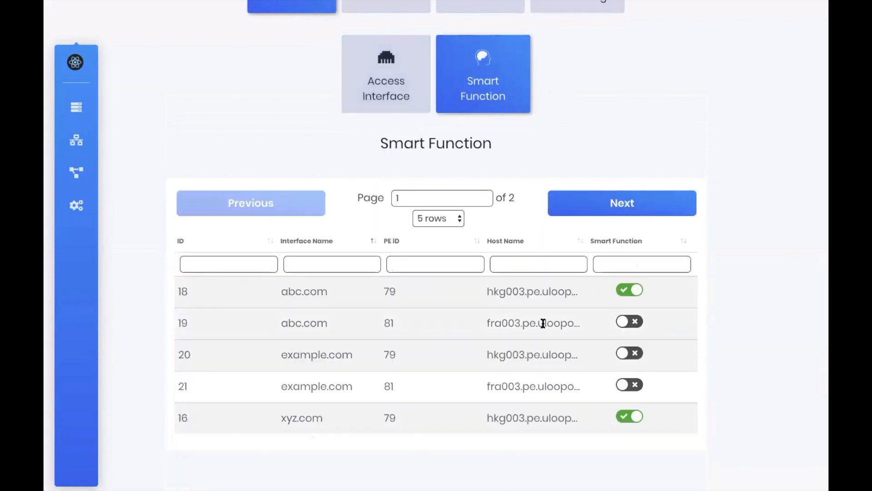
pyautogui.moveTo(285, 353); pyautogui.dragTo(539, 355)
pyautogui.click(524, 378)
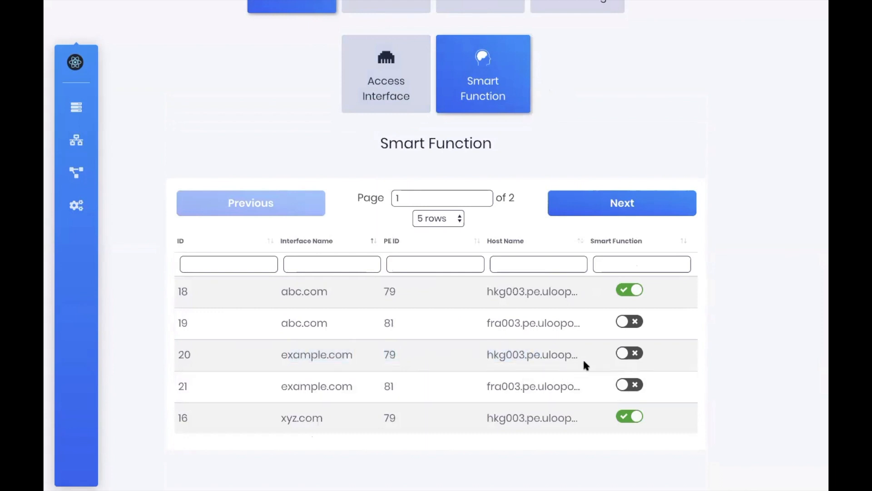
pyautogui.click(625, 354)
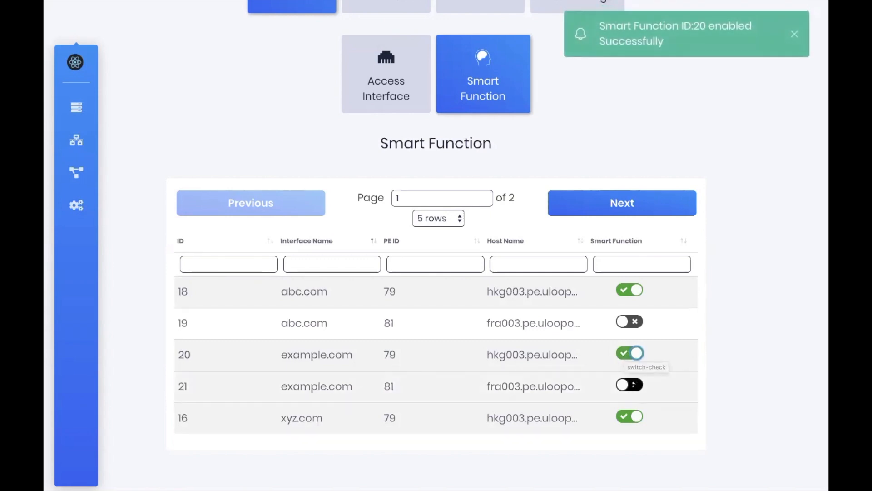
pyautogui.click(624, 384)
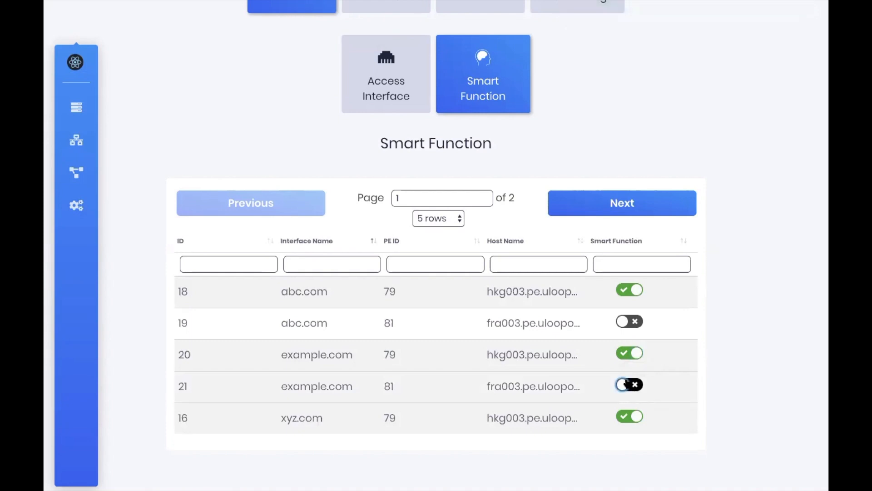
pyautogui.click(636, 385)
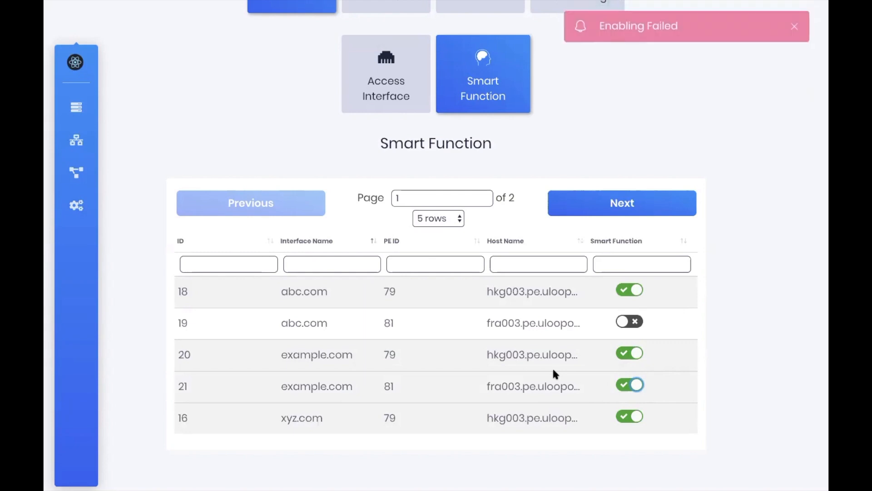
# Return to the Access Interface list and open example.com's smart functions on PE 79
pyautogui.scroll(1, 553, 369)
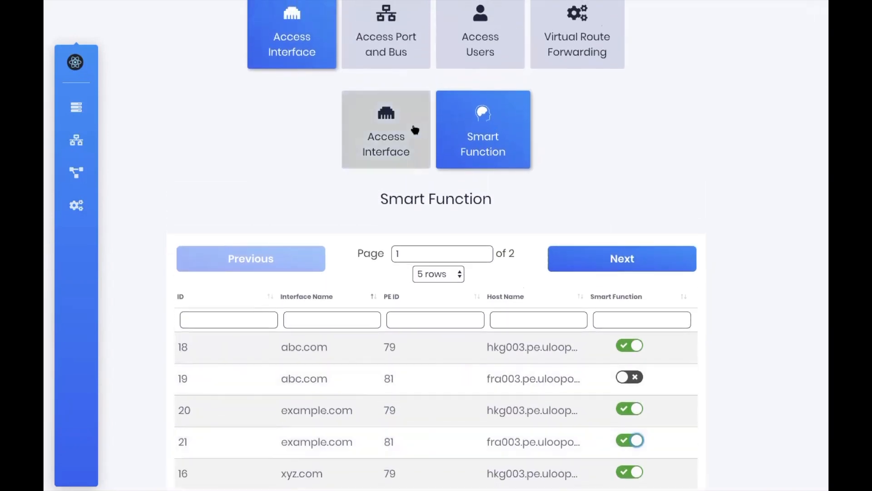
pyautogui.click(413, 131)
pyautogui.scroll(-2, 545, 300)
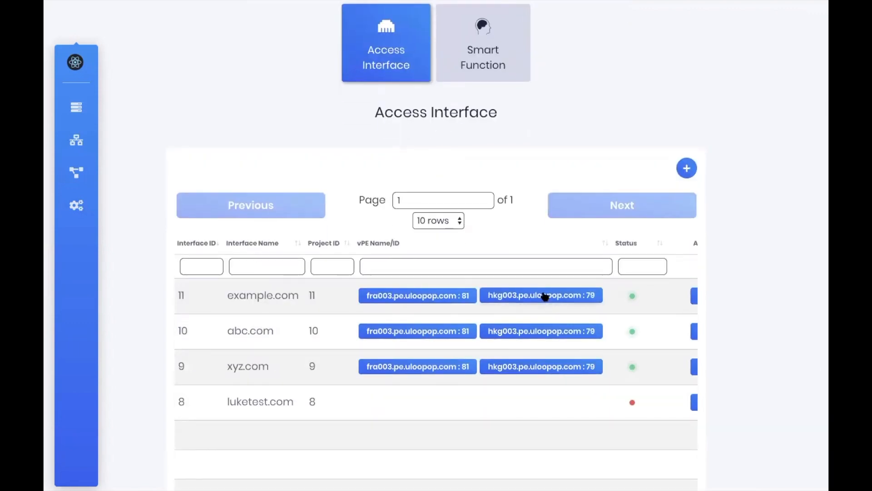
pyautogui.click(546, 298)
# Enter PE 79 DHCP: range 192.168.1.10–192.168.1.200, mask 255.255.255.0, lease 7200
pyautogui.click(232, 298)
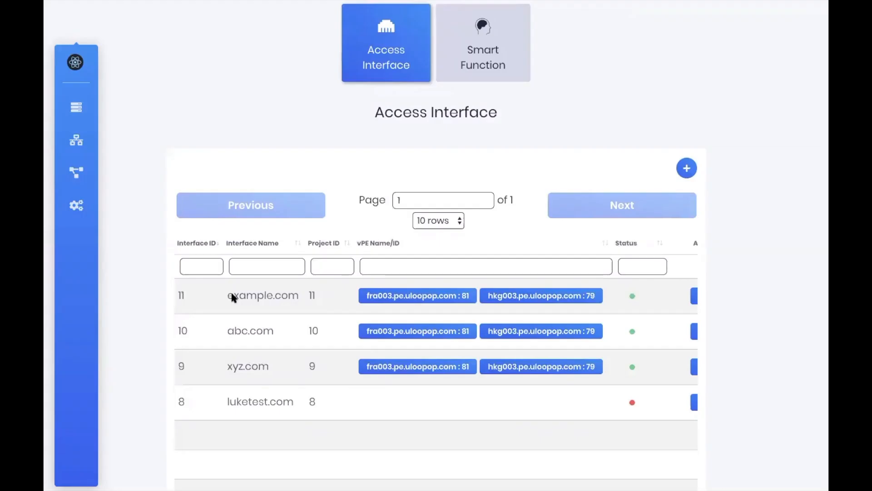
pyautogui.click(320, 137)
pyautogui.write('192.168.1.10')
pyautogui.click(383, 179)
pyautogui.write('192.168.1.200')
pyautogui.press('Tab')
pyautogui.write('255.255.255')
pyautogui.press('Tab')
pyautogui.write('7200')
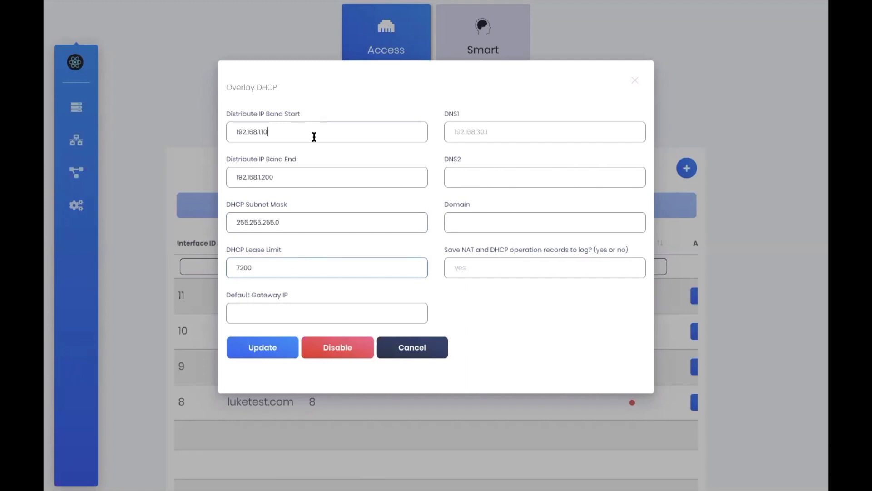
# Review the PE 79 DHCP values and save them
pyautogui.click(301, 174)
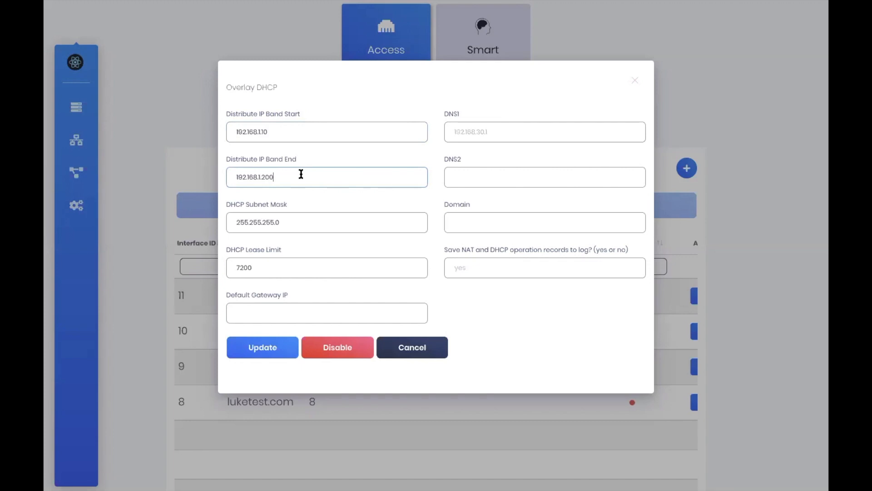
pyautogui.click(280, 131)
pyautogui.click(290, 174)
pyautogui.click(275, 263)
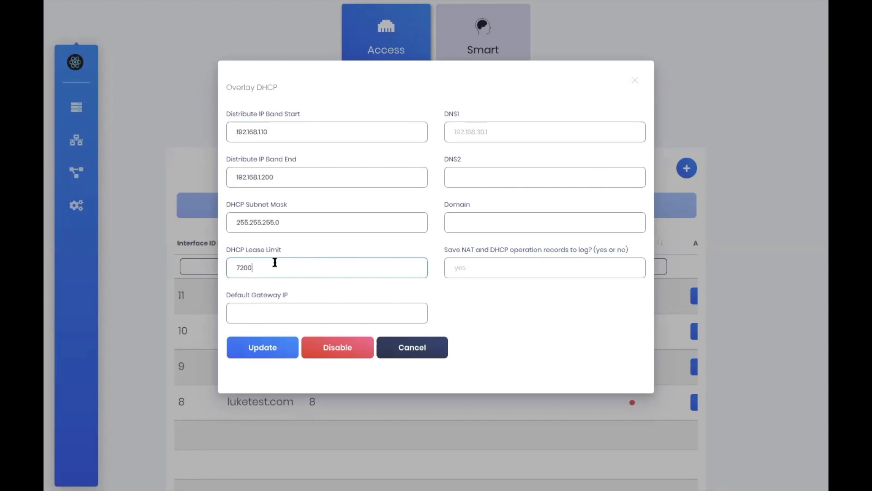
pyautogui.moveTo(274, 262); pyautogui.dragTo(240, 263)
pyautogui.click(254, 264)
pyautogui.click(267, 347)
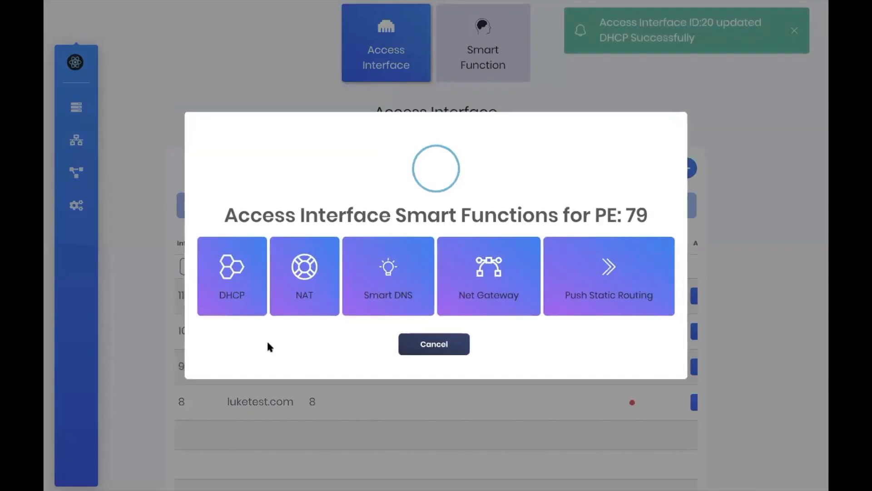
pyautogui.click(414, 349)
# Set PE 81 DHCP to range 192.168.2.10–192.168.2.200 with lease 7200 and save
pyautogui.click(415, 352)
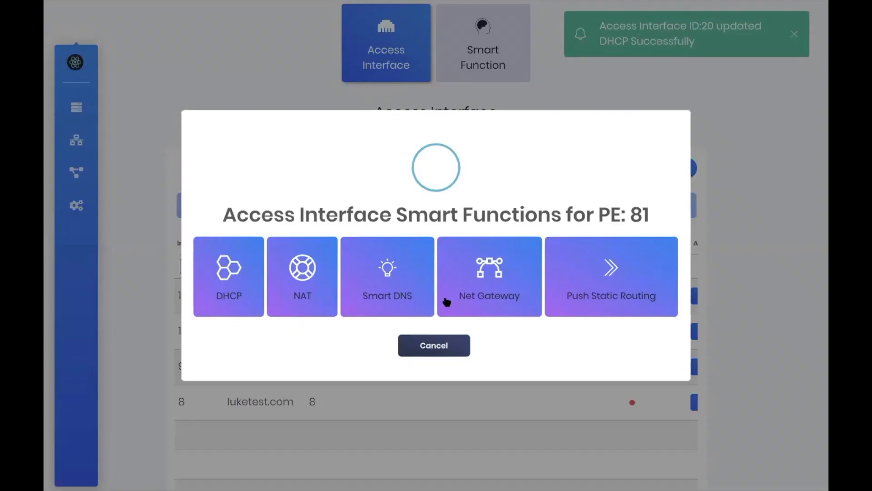
pyautogui.click(228, 296)
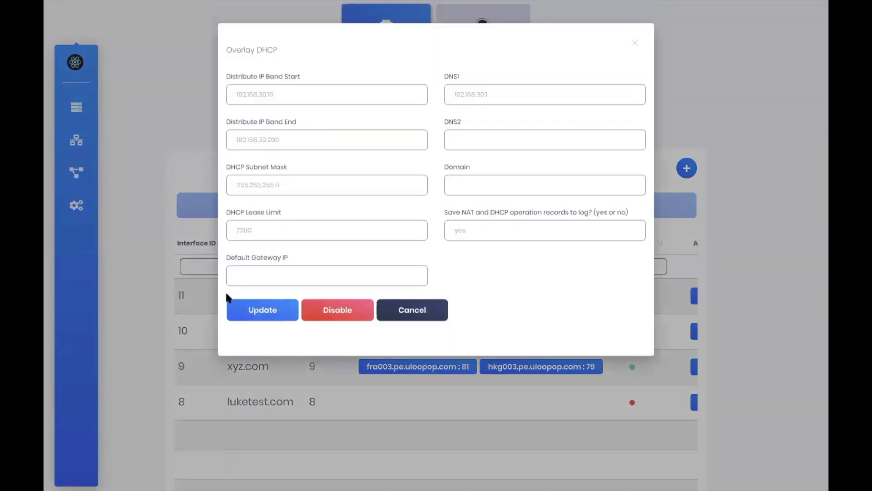
pyautogui.write('192.168.2.10')
pyautogui.moveTo(236, 132); pyautogui.dragTo(270, 133)
pyautogui.click(269, 177)
pyautogui.write('192.168.2.200')
pyautogui.press('Tab')
pyautogui.write('255.255.255.07200')
pyautogui.click(256, 348)
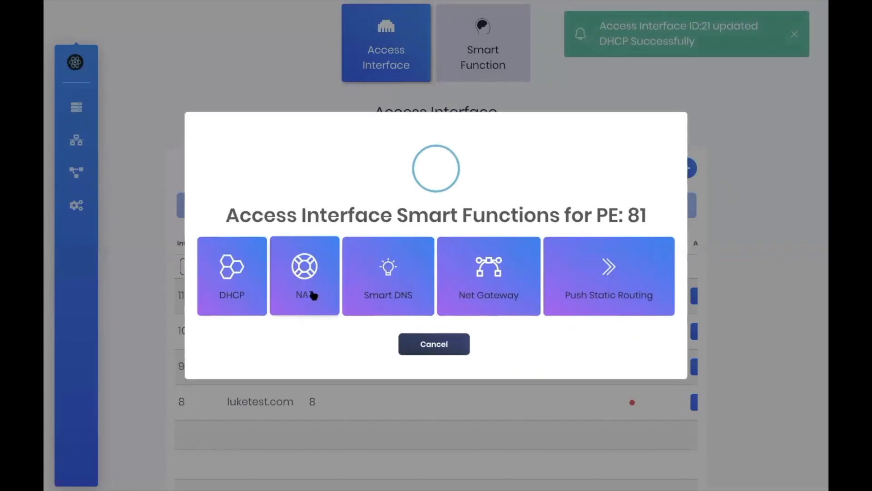
pyautogui.click(415, 348)
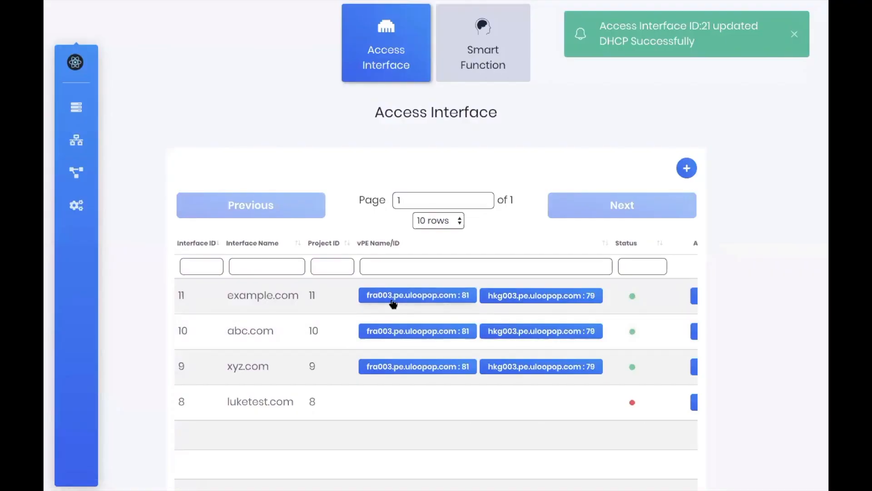
# Change the PE 79 Net Gateway IP to 192.168.1.2 and save it
pyautogui.click(523, 300)
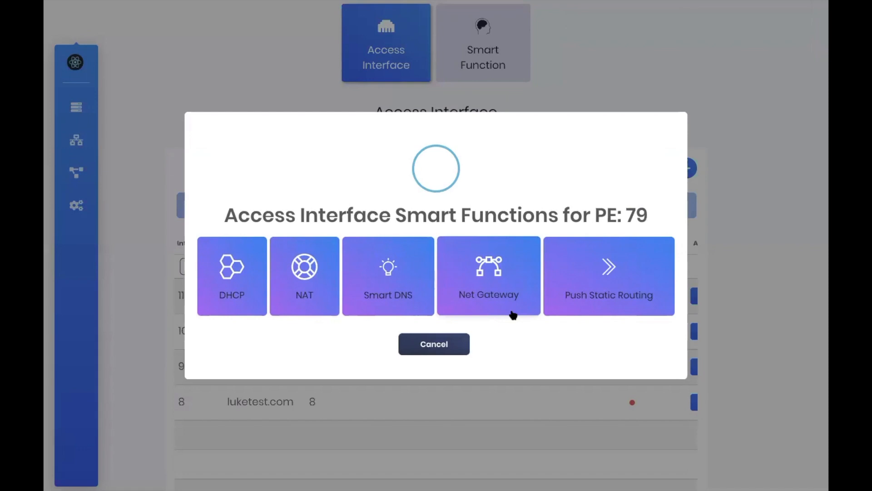
pyautogui.click(489, 275)
pyautogui.doubleClick(254, 105)
pyautogui.write('192.168.1.2')
pyautogui.click(258, 222)
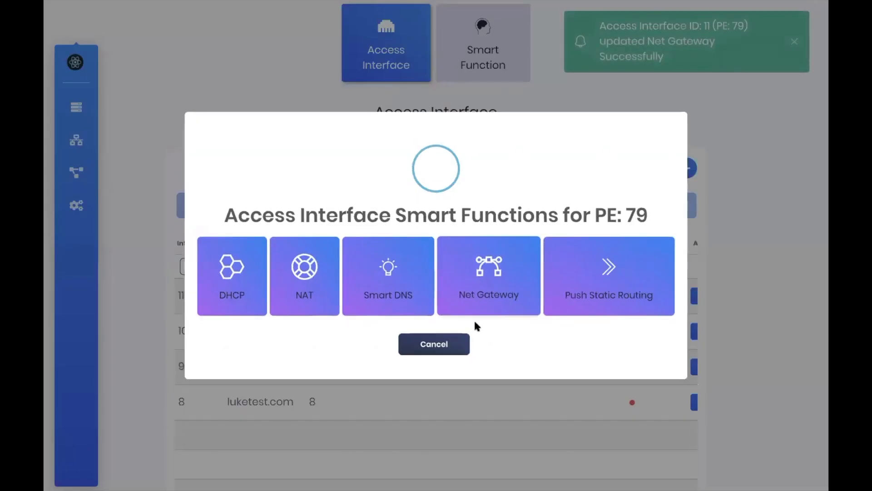
pyautogui.click(448, 348)
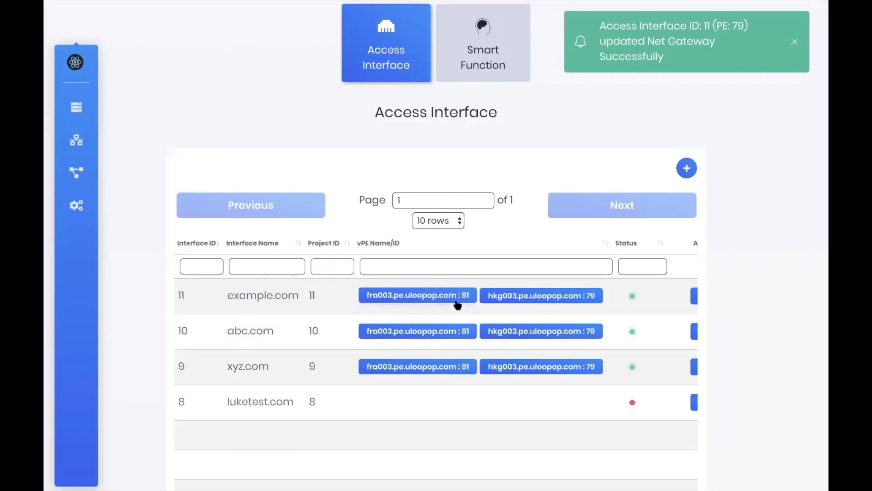
# Submit the PE 81 Net Gateway settings (192.168.2.1, mask 255.255.255.0)
pyautogui.click(434, 300)
pyautogui.click(455, 277)
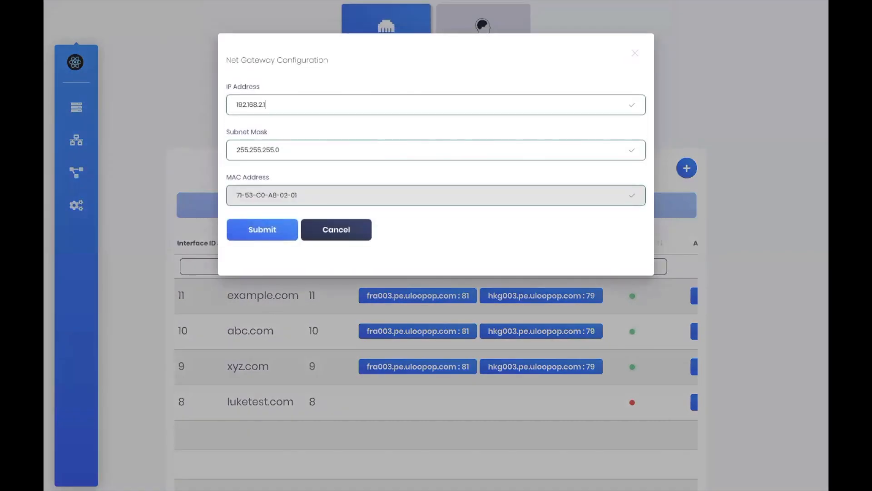
pyautogui.click(279, 229)
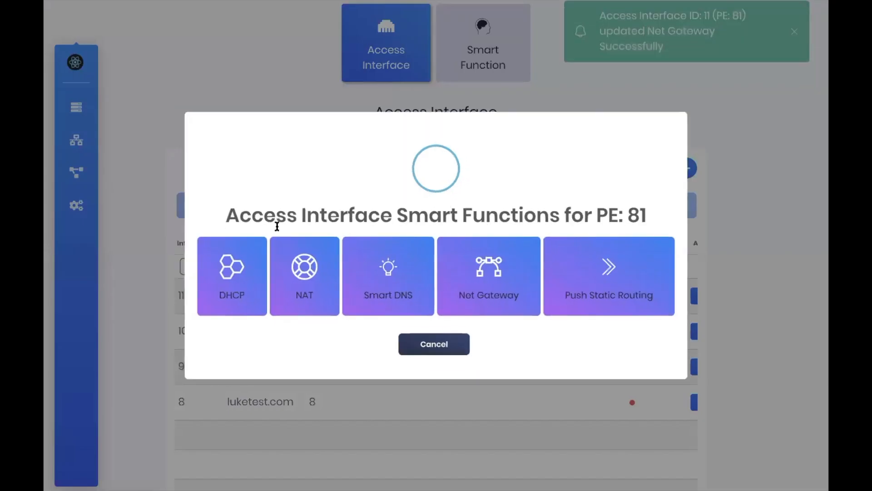
pyautogui.click(425, 348)
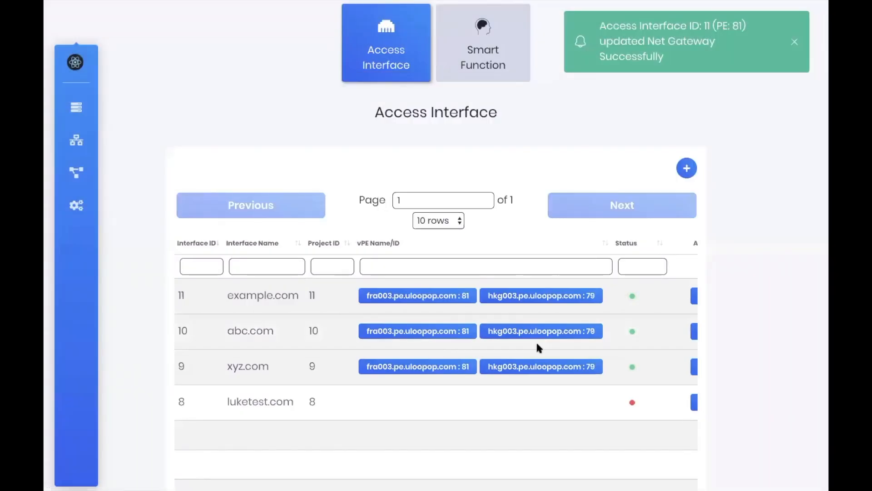
# Save the static routing settings for example.com on PE 79
pyautogui.click(535, 299)
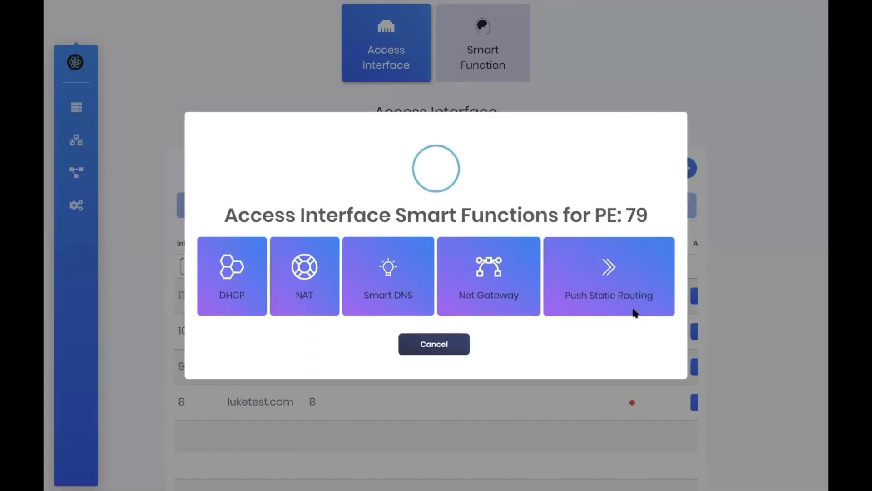
pyautogui.click(635, 312)
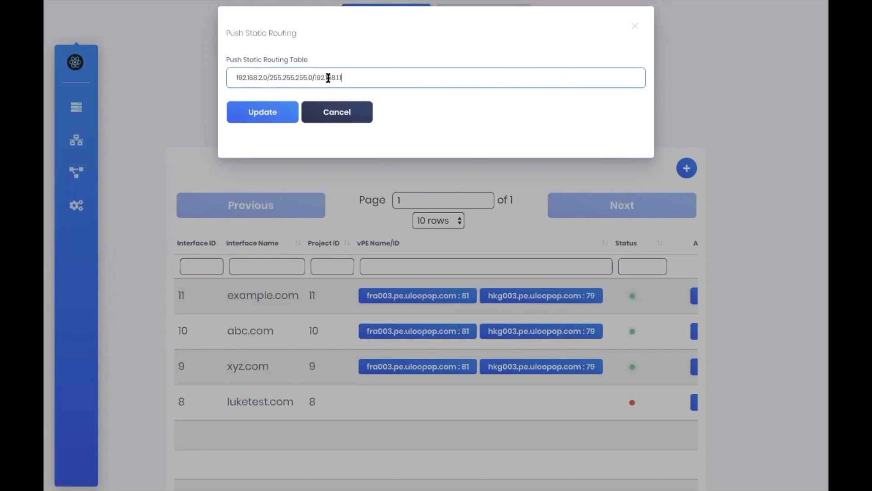
pyautogui.click(282, 109)
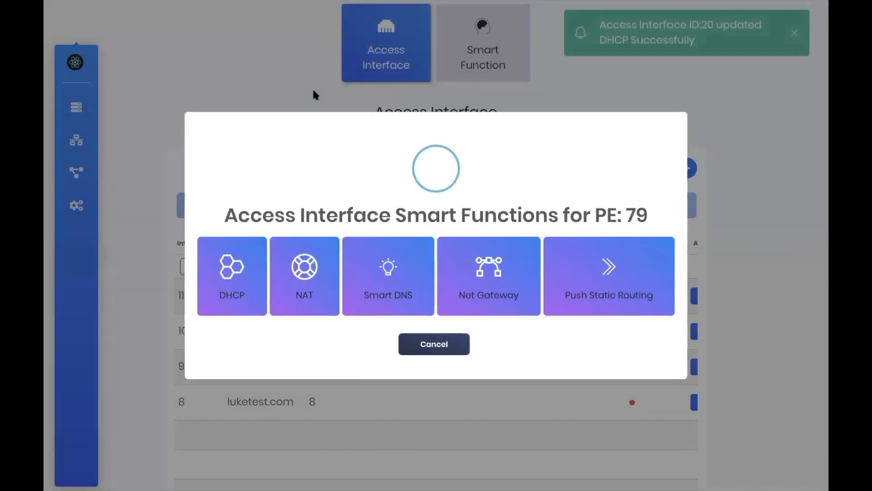
pyautogui.click(437, 354)
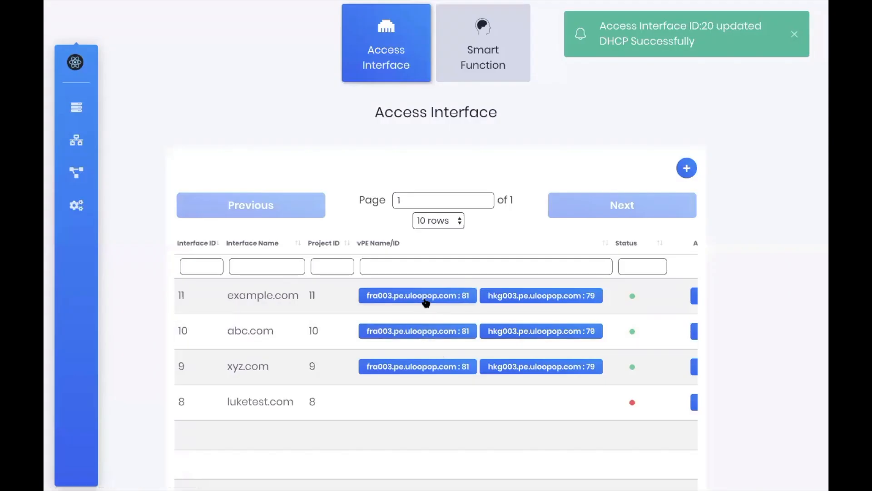
# Paste and push static route 192.168.1.0/255.255.255.0/192.168.2.1 for PE 81
pyautogui.click(424, 301)
pyautogui.click(590, 301)
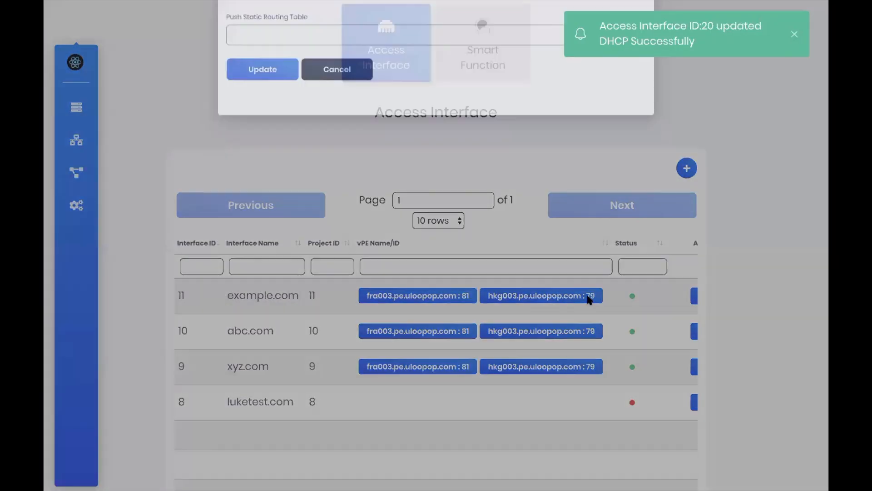
pyautogui.click(335, 77)
pyautogui.write('192.168.1.0/255.255.255.0/192.168.2.1')
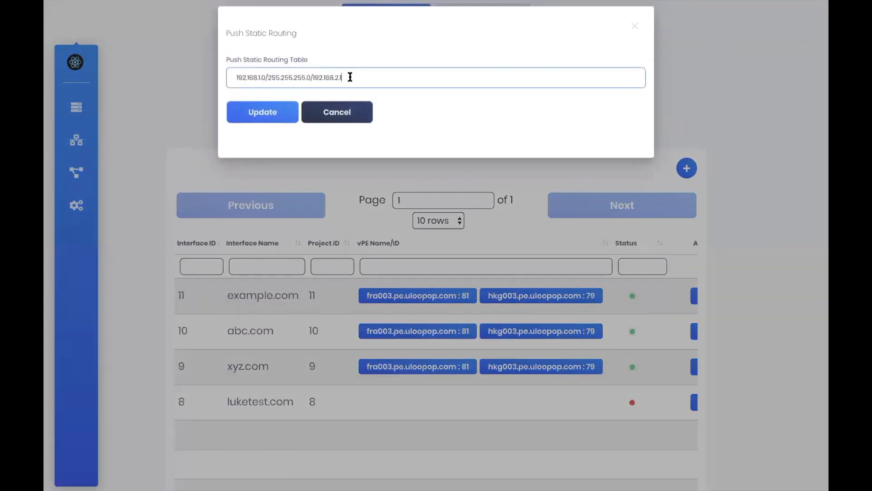
pyautogui.click(284, 114)
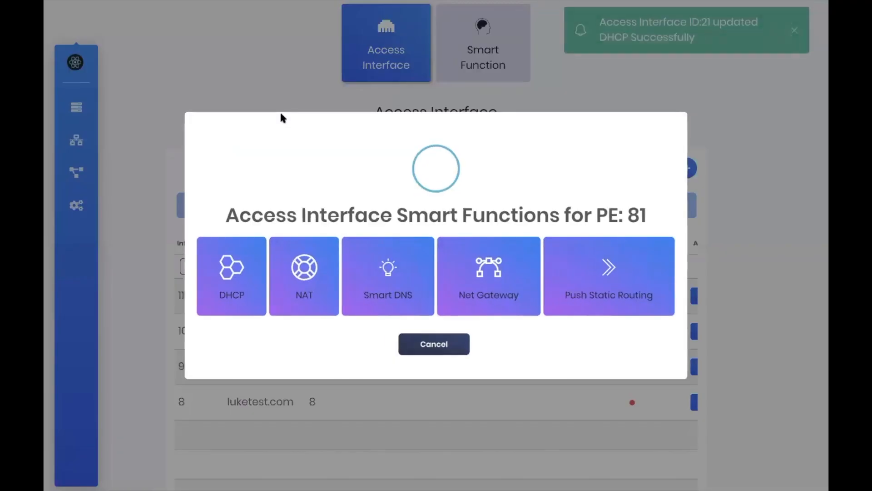
pyautogui.click(417, 344)
# Under Access Port and Bus, add an example.com bus on PE 79 hkg003 at 192.168.1.1/24
pyautogui.scroll(3, 411, 273)
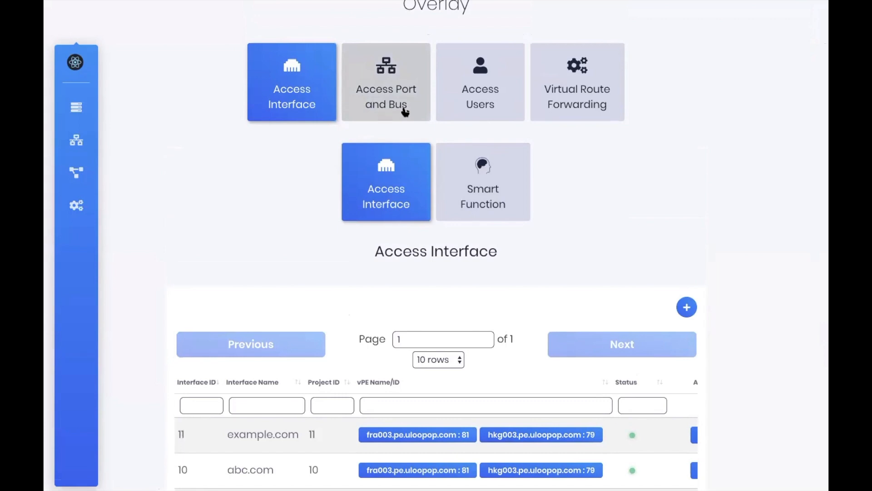
pyautogui.click(404, 111)
pyautogui.scroll(-4, 405, 109)
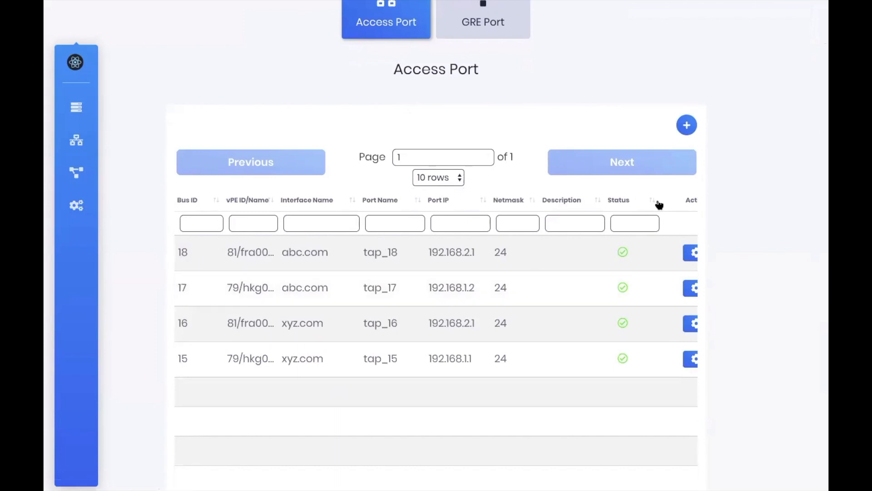
pyautogui.click(686, 128)
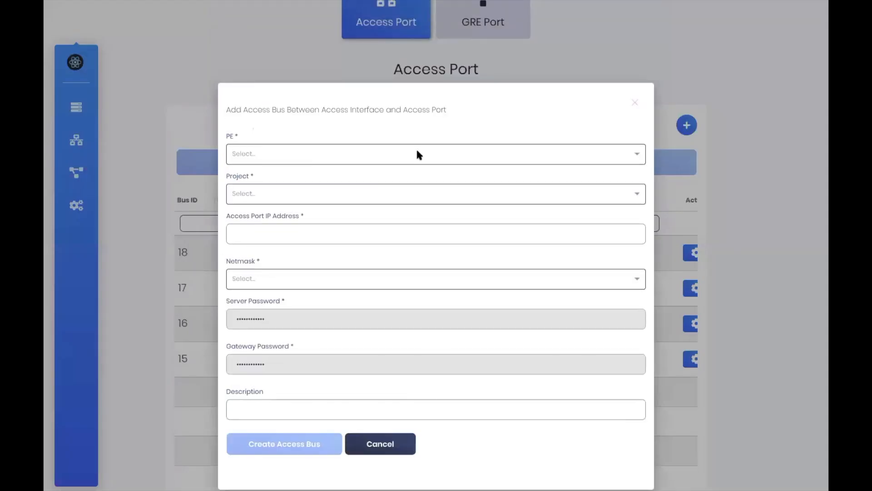
pyautogui.click(416, 154)
pyautogui.click(395, 195)
pyautogui.click(272, 193)
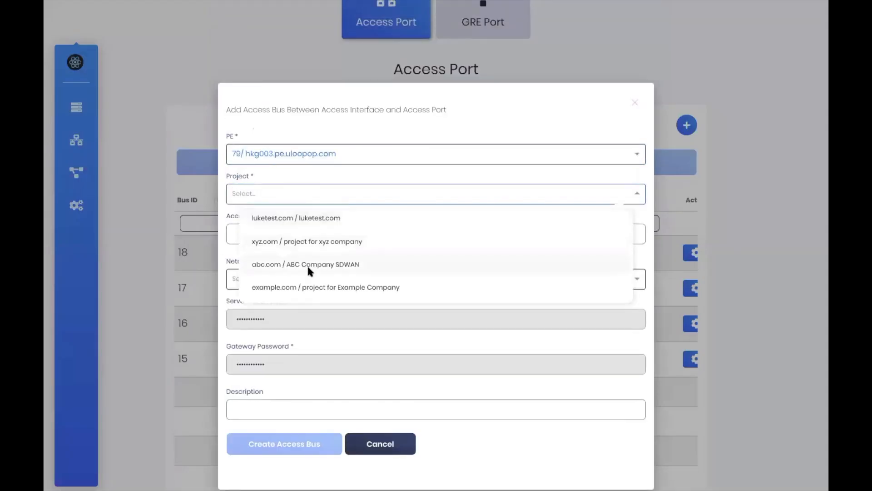
pyautogui.click(308, 287)
pyautogui.click(316, 234)
pyautogui.write('192.168.1.1')
pyautogui.click(285, 279)
pyautogui.scroll(-4, 290, 342)
pyautogui.scroll(-4, 290, 341)
pyautogui.click(287, 342)
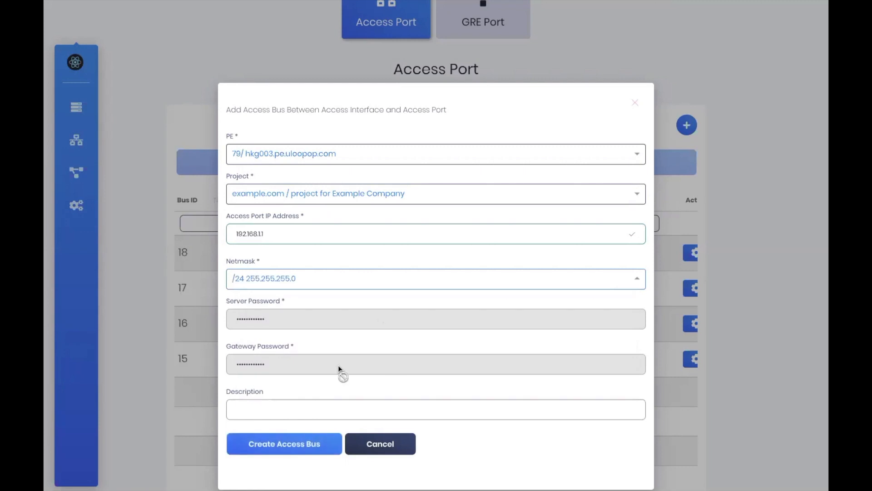
pyautogui.click(319, 441)
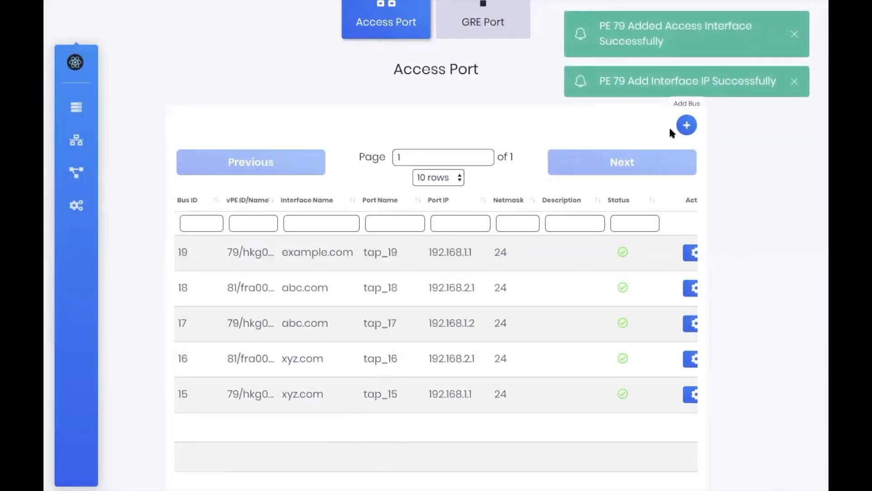
# Add a second example.com bus on PE 81 fra003 at 192.168.2.1/24
pyautogui.click(686, 125)
pyautogui.click(332, 154)
pyautogui.click(314, 247)
pyautogui.click(307, 196)
pyautogui.click(301, 288)
pyautogui.click(291, 234)
pyautogui.write('192.168.2.1')
pyautogui.click(300, 278)
pyautogui.scroll(-5, 303, 339)
pyautogui.scroll(-3, 303, 344)
pyautogui.click(273, 393)
pyautogui.click(306, 444)
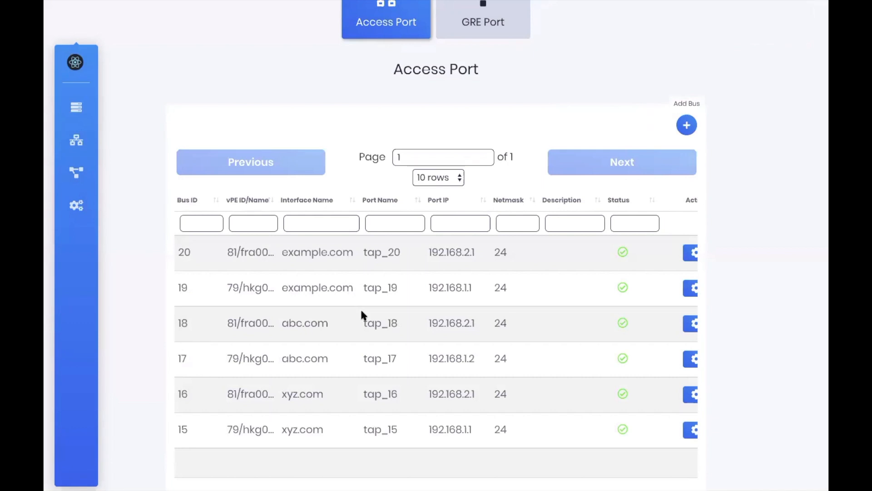
pyautogui.scroll(1, 361, 311)
pyautogui.scroll(2, 362, 313)
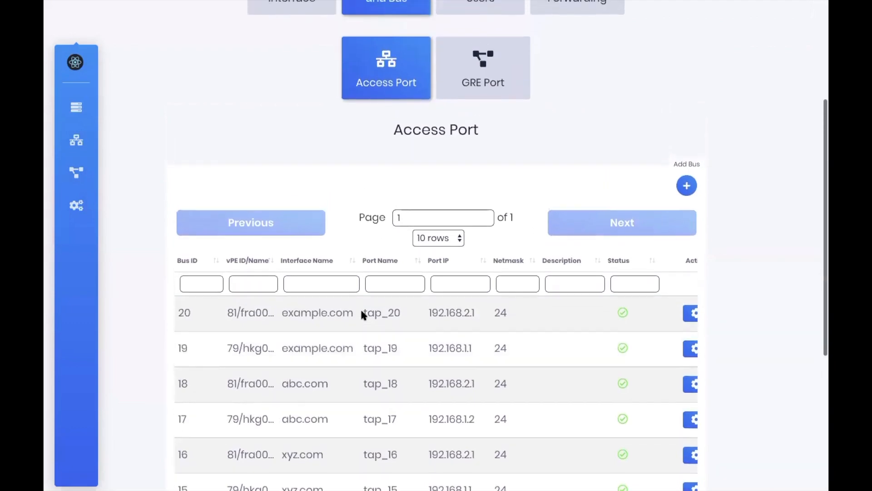
pyautogui.scroll(1, 362, 314)
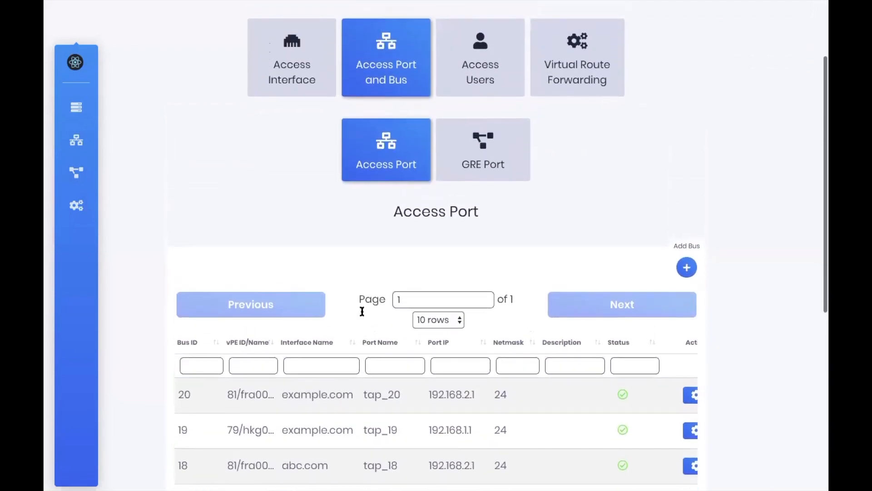
# Start a new access user on PE hkg003.pe.uloopop.com in the example.com project
pyautogui.click(506, 119)
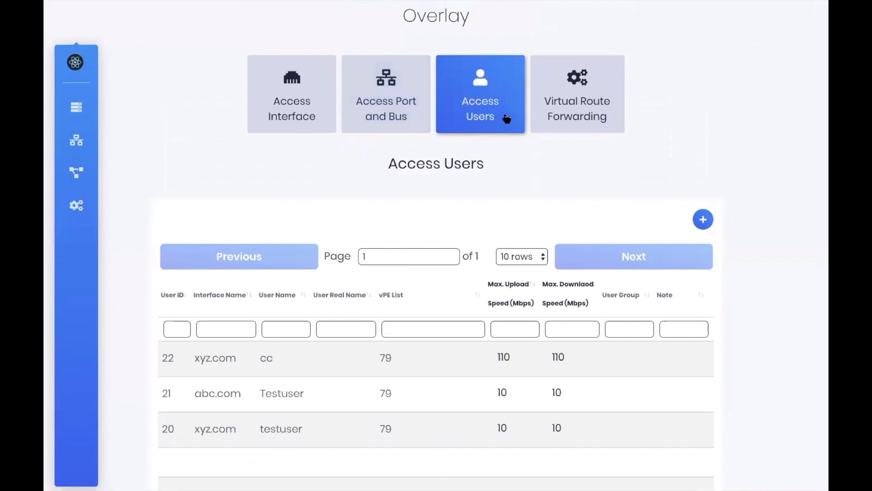
pyautogui.scroll(-2, 487, 238)
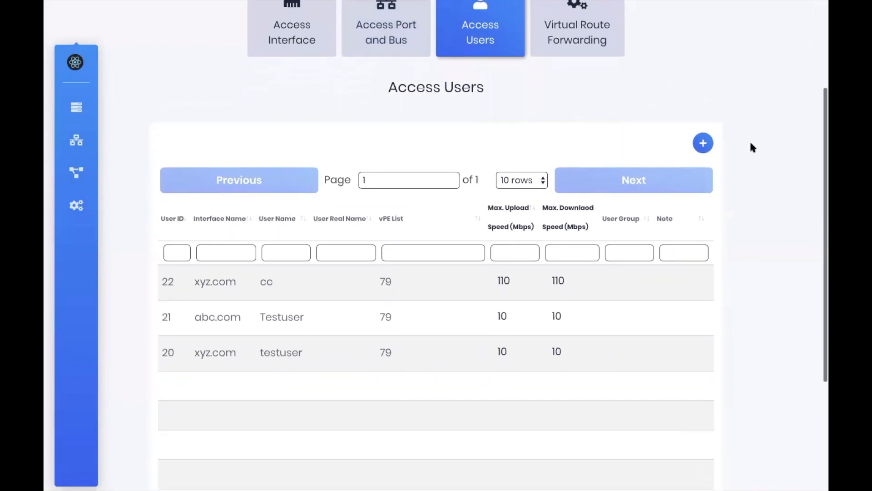
pyautogui.click(702, 144)
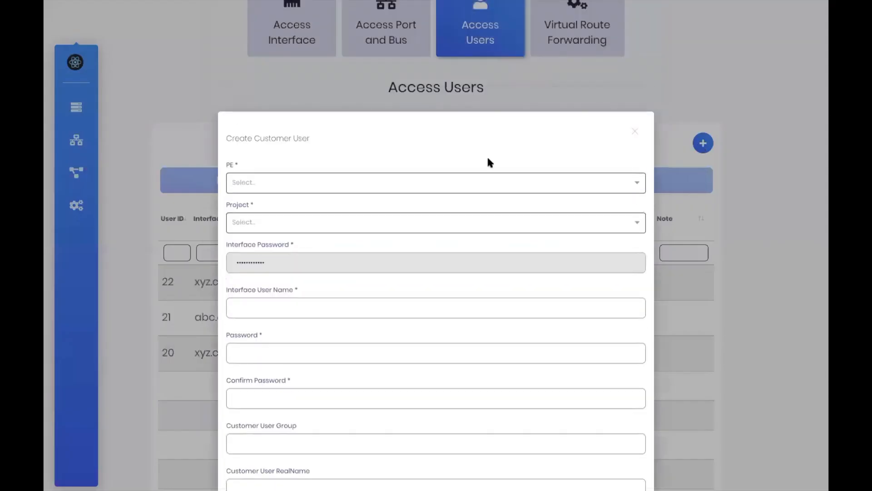
pyautogui.click(400, 177)
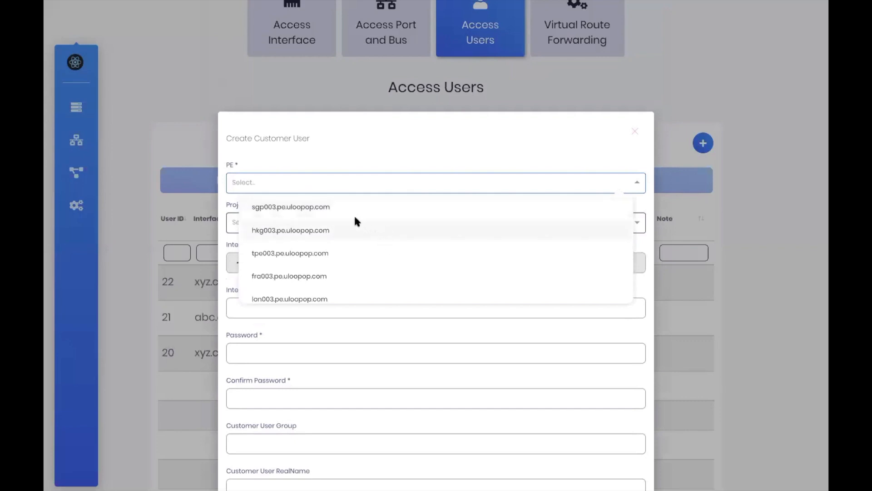
pyautogui.click(295, 225)
pyautogui.click(296, 224)
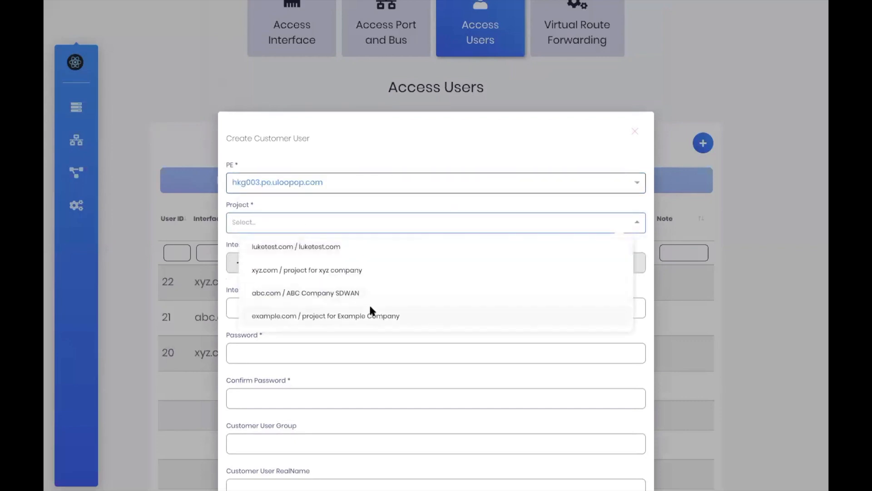
pyautogui.click(318, 314)
# Enter the user name and matching password, then create the customer user
pyautogui.click(318, 308)
pyautogui.write('TEstuser')
pyautogui.click(322, 352)
pyautogui.write('1234567')
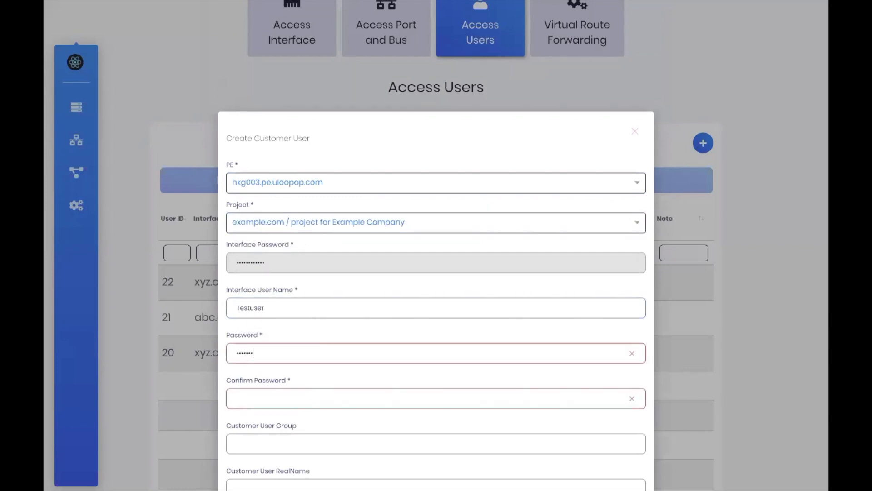
pyautogui.click(286, 393)
pyautogui.write('1234567')
pyautogui.click(259, 438)
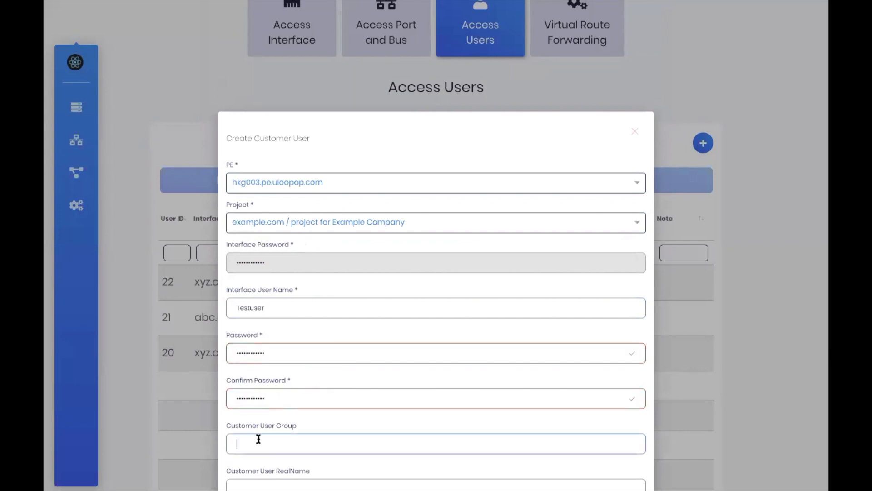
pyautogui.scroll(-2, 272, 409)
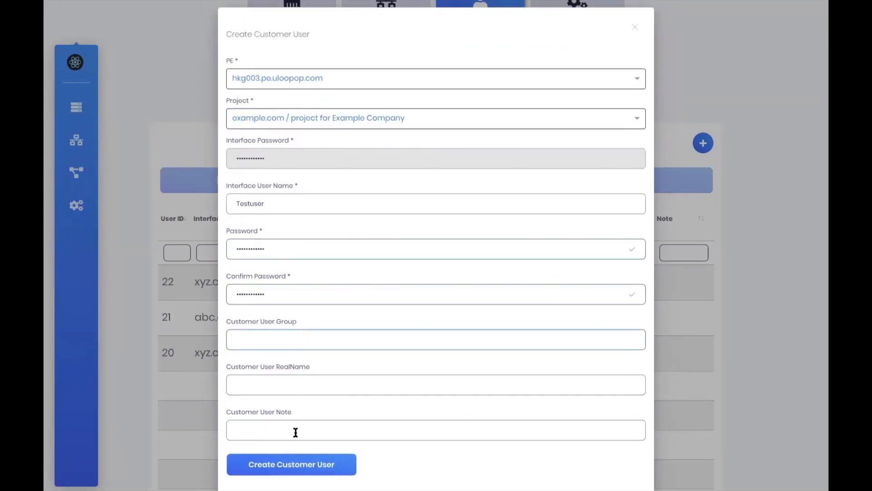
pyautogui.click(291, 462)
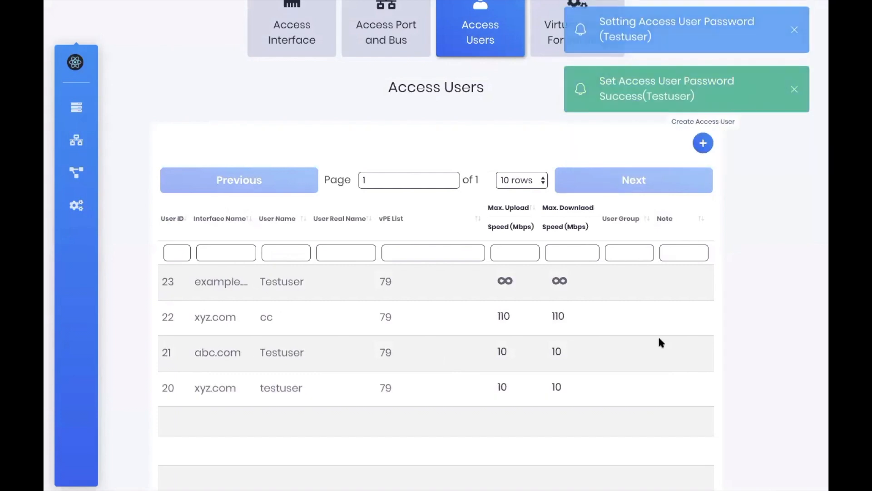
# Start a second access user on PE fra003.pe.uloopop.com in the example.com project
pyautogui.hscroll(3, 659, 338)
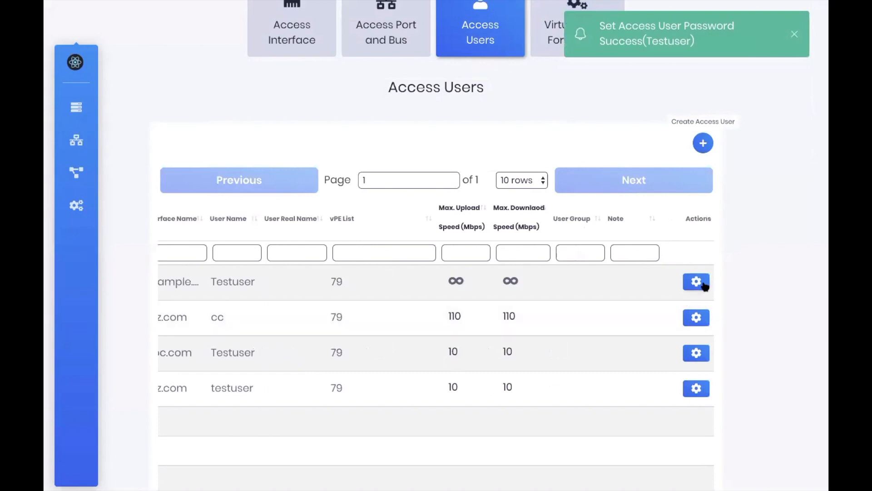
pyautogui.click(704, 145)
pyautogui.click(288, 178)
pyautogui.click(292, 277)
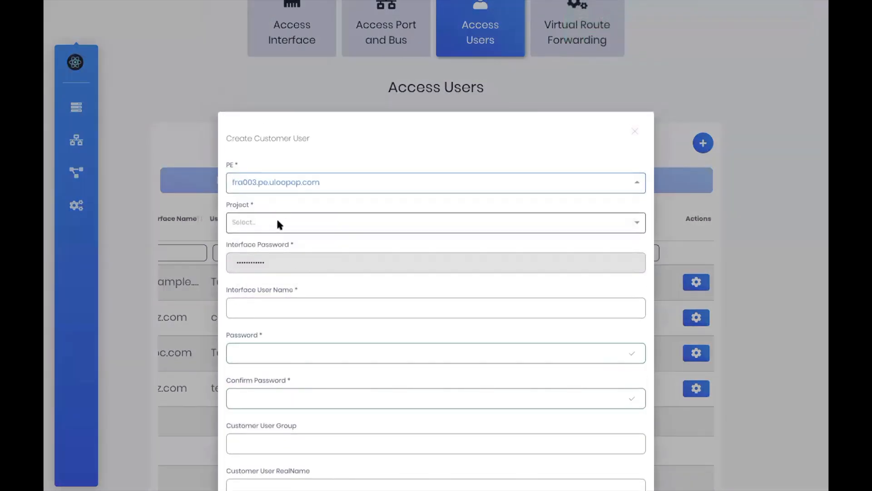
pyautogui.click(278, 223)
pyautogui.click(290, 306)
# Enter the second user's name and matching password, then create the customer user
pyautogui.click(290, 306)
pyautogui.write('Testuser2020')
pyautogui.click(290, 345)
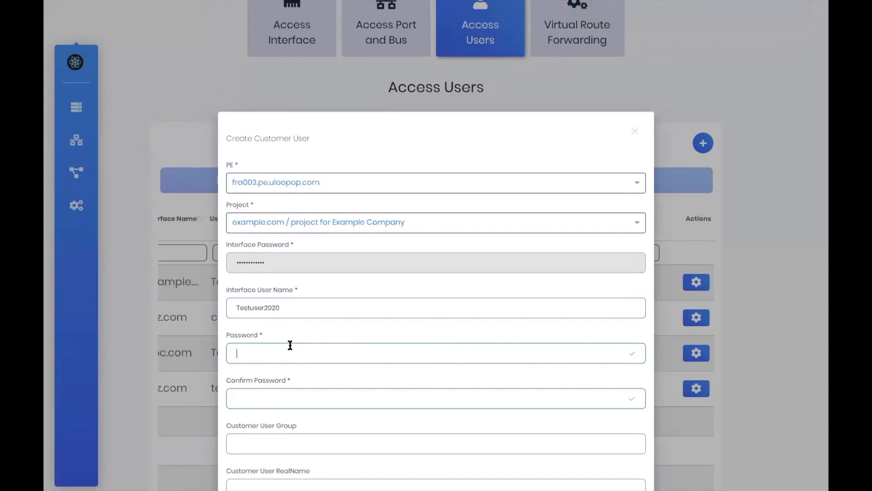
pyautogui.write('••••••••••••')
pyautogui.click(297, 390)
pyautogui.write('••••••••••••')
pyautogui.scroll(-3, 297, 388)
pyautogui.click(292, 425)
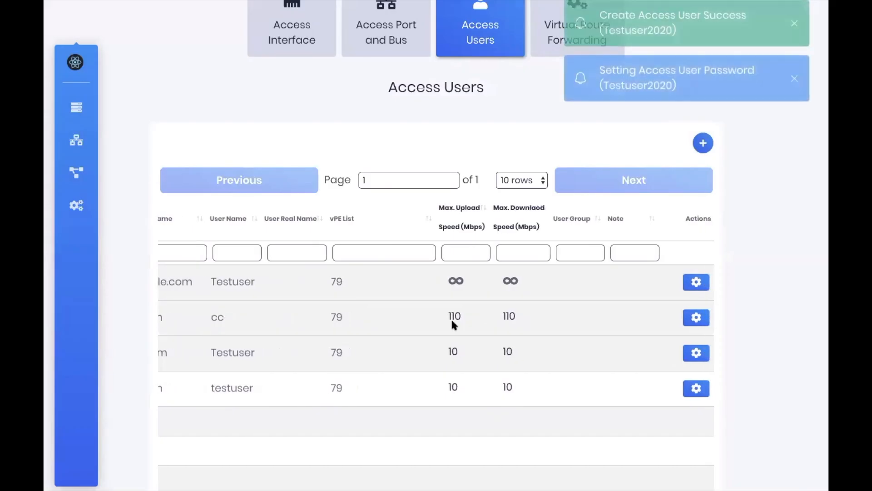
pyautogui.moveTo(512, 321)
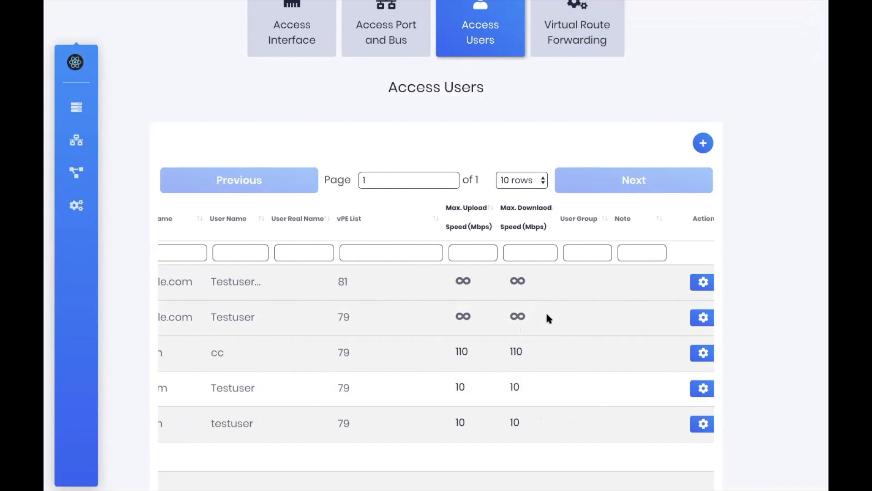
pyautogui.click(702, 318)
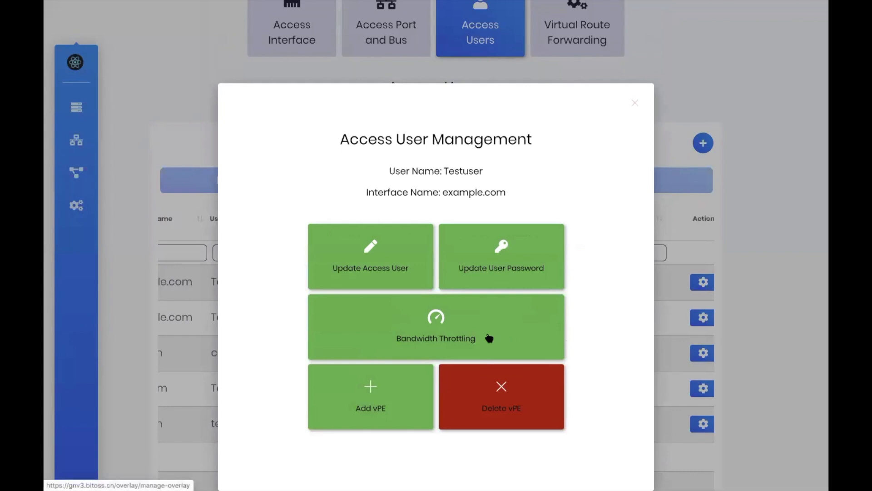
pyautogui.click(489, 338)
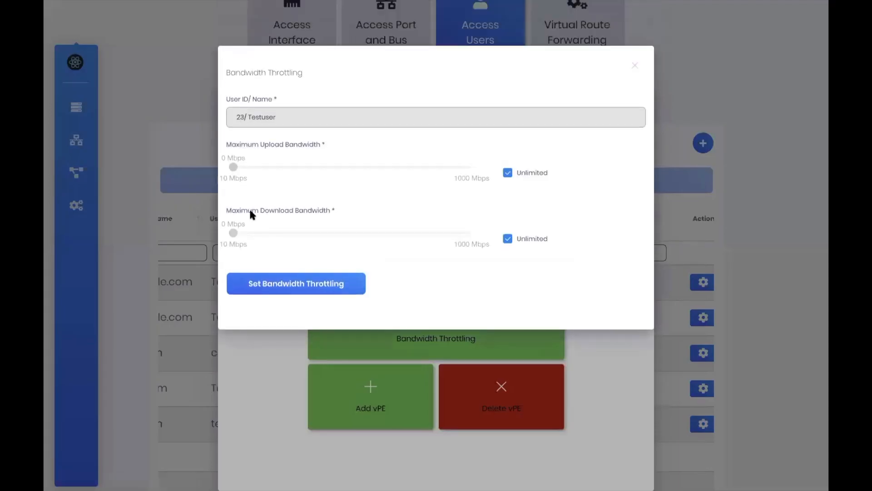
pyautogui.click(508, 174)
pyautogui.moveTo(233, 168)
pyautogui.mouseDown()
pyautogui.moveTo(306, 171)
pyautogui.moveTo(236, 179)
pyautogui.moveTo(344, 190)
pyautogui.moveTo(224, 174)
pyautogui.mouseUp()
pyautogui.click(508, 173)
pyautogui.click(635, 66)
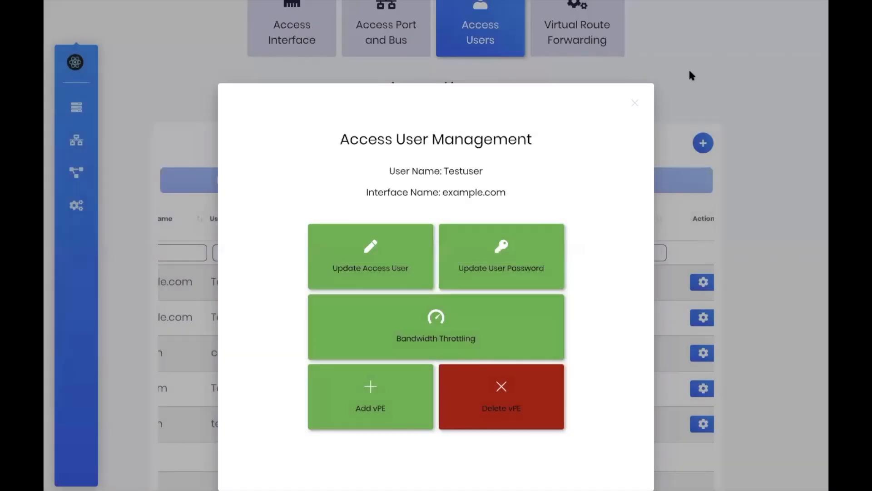
pyautogui.click(691, 75)
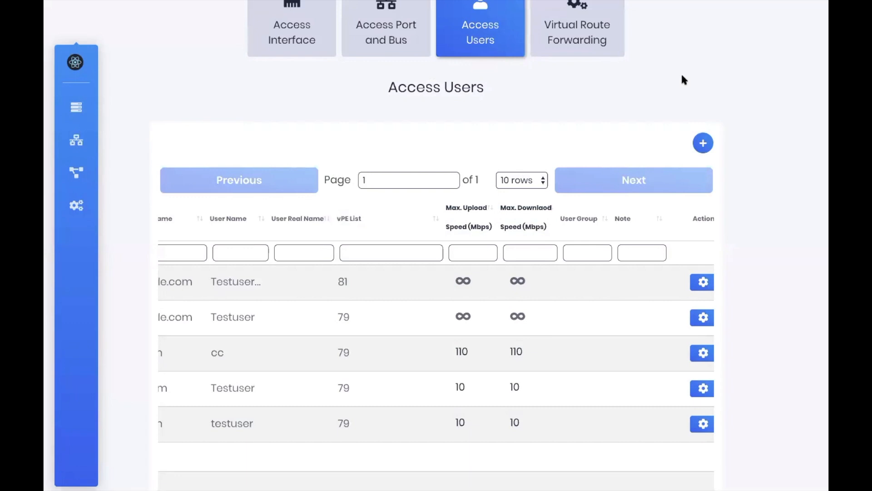
pyautogui.scroll(2, 683, 76)
# Create a VRF on PE hkg003.pe.uloopop.com for the example.com project
pyautogui.click(664, 86)
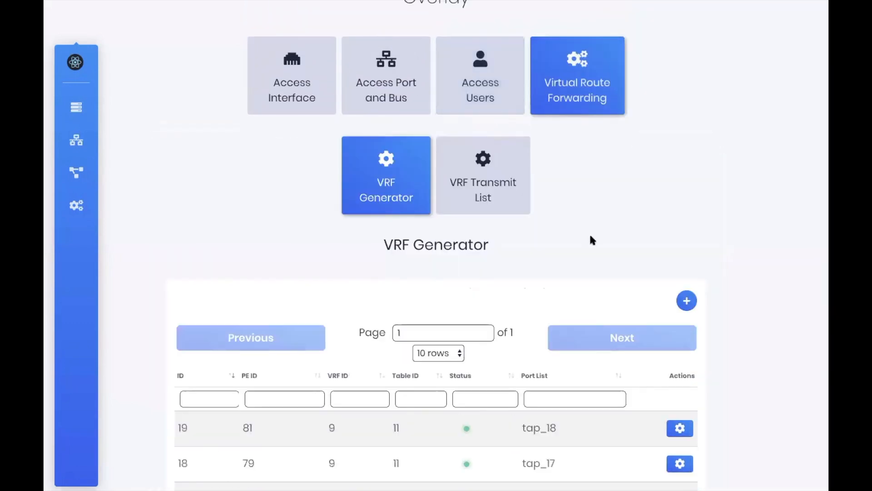
pyautogui.scroll(-2, 590, 236)
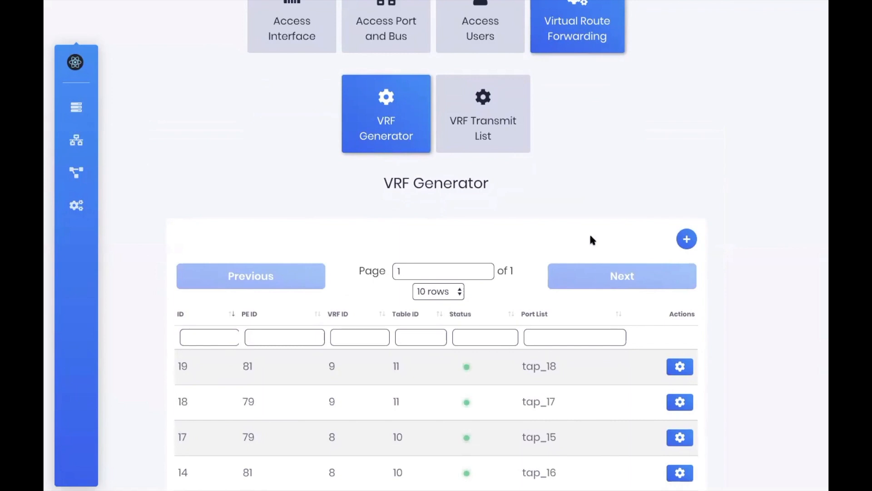
pyautogui.scroll(-1, 591, 237)
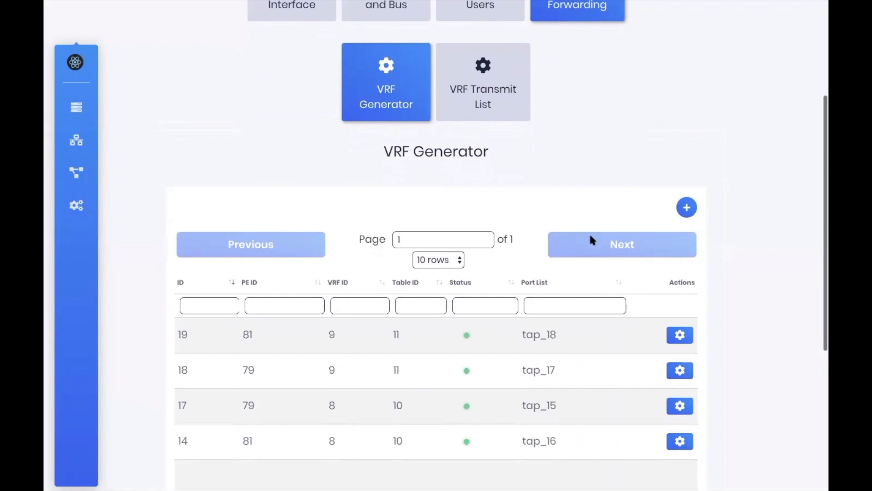
pyautogui.click(687, 202)
pyautogui.click(350, 91)
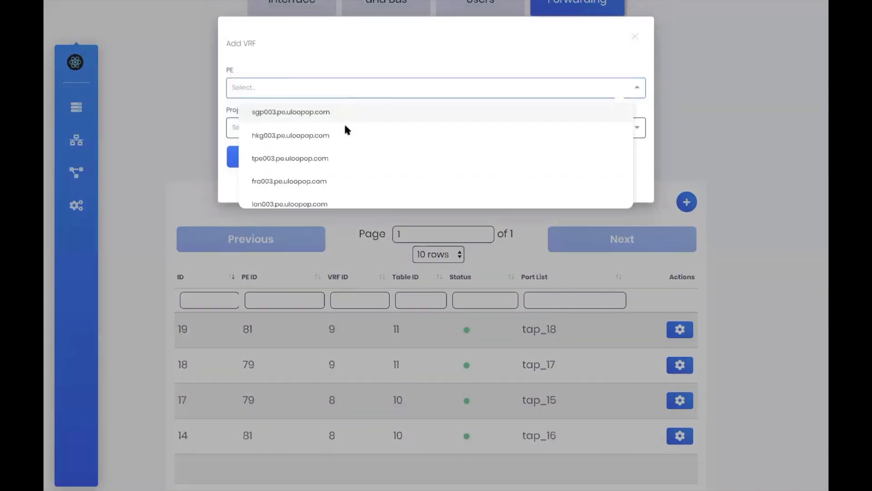
pyautogui.click(326, 135)
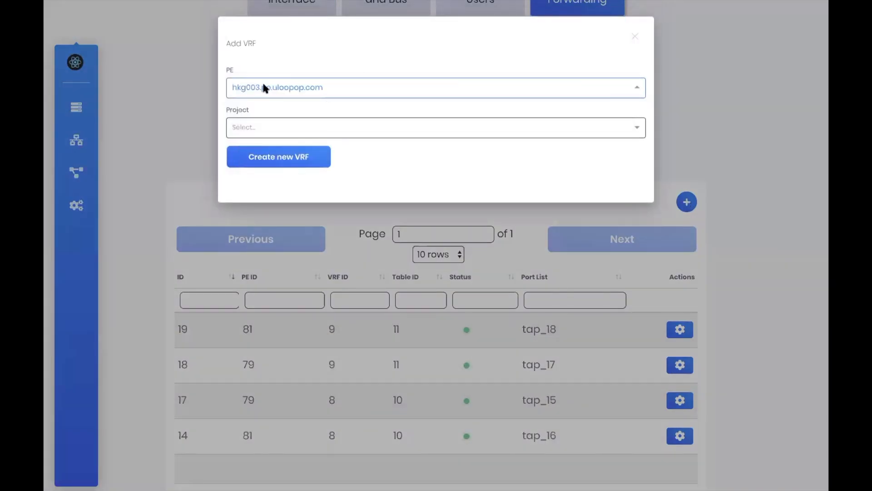
pyautogui.click(268, 126)
pyautogui.click(278, 219)
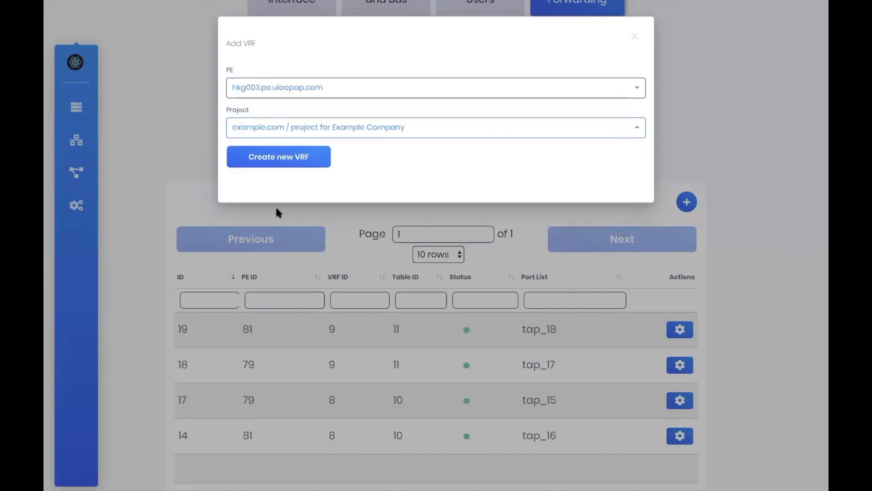
pyautogui.click(279, 163)
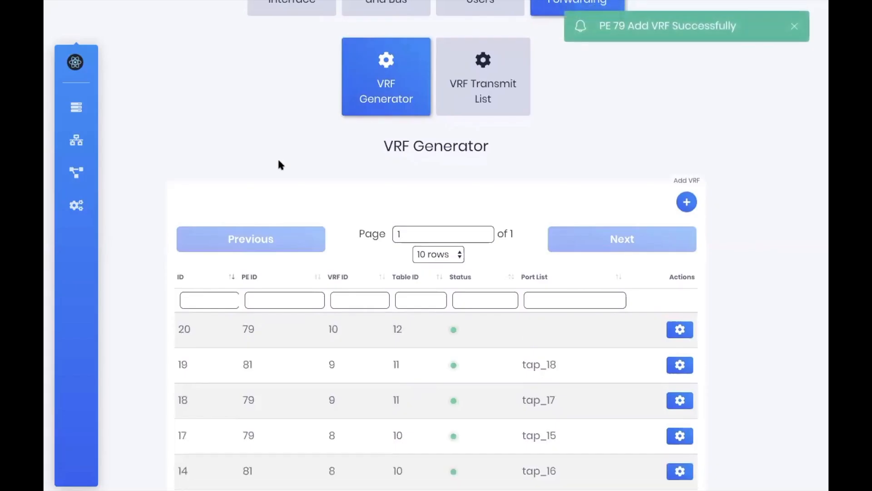
# Create a second VRF on PE fra003.pe.uloopop.com for the example.com project
pyautogui.click(680, 203)
pyautogui.click(335, 84)
pyautogui.scroll(-1, 338, 182)
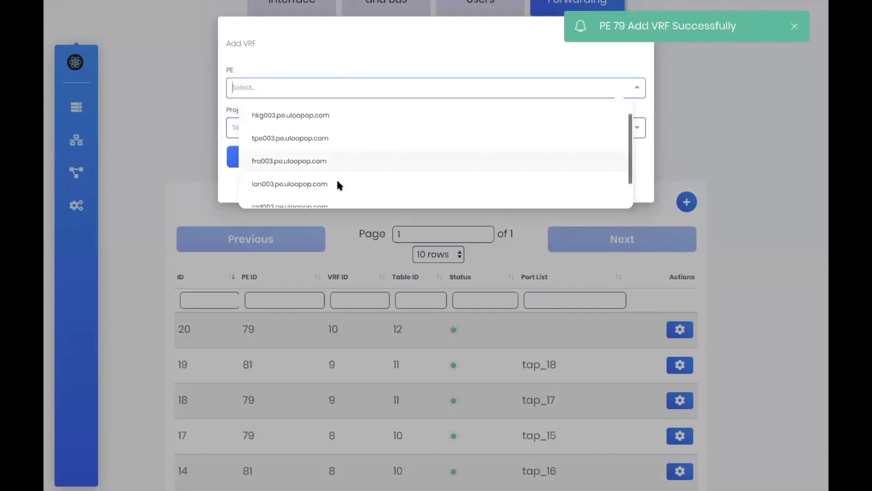
pyautogui.click(314, 163)
pyautogui.click(308, 129)
pyautogui.click(320, 220)
pyautogui.click(296, 157)
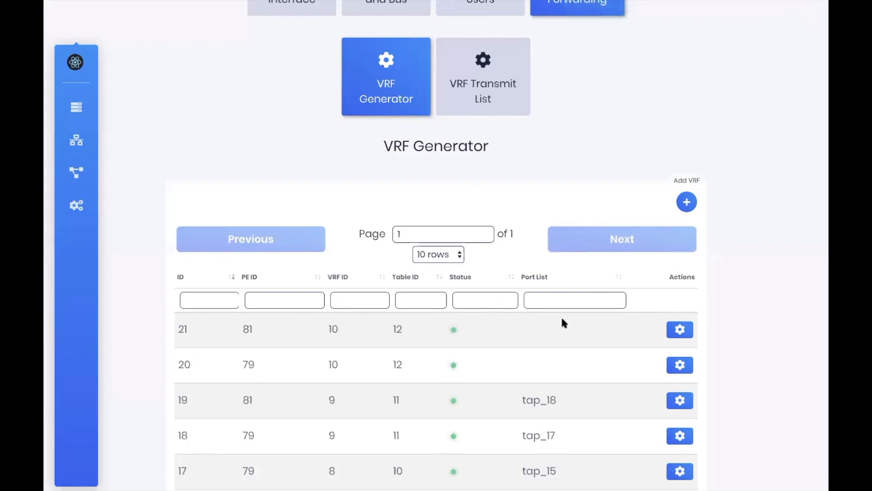
# Open Add Access Port for VRF row 21, then cancel without attaching a port
pyautogui.click(678, 329)
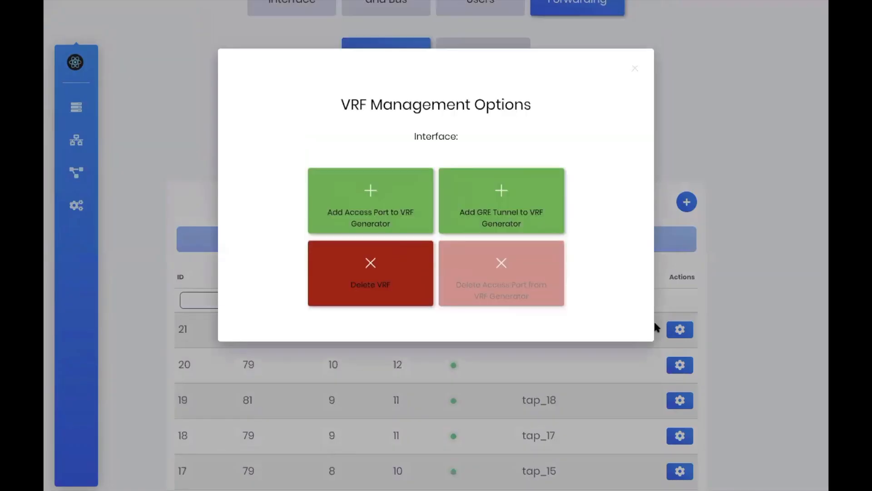
pyautogui.click(420, 203)
pyautogui.click(401, 234)
pyautogui.click(401, 234)
pyautogui.click(429, 321)
pyautogui.click(468, 349)
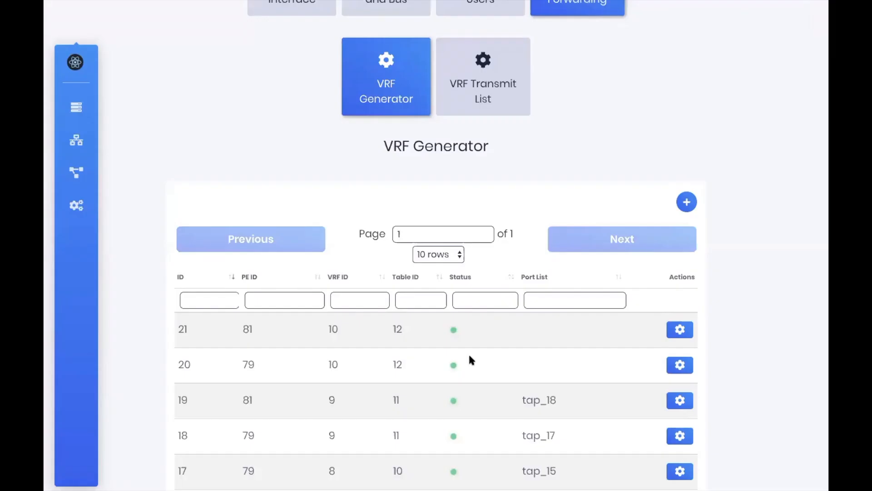
pyautogui.scroll(1, 439, 160)
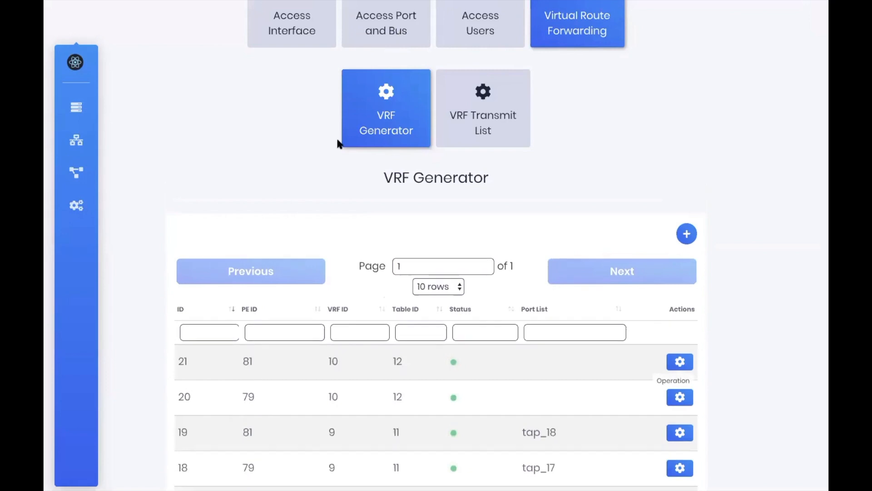
pyautogui.scroll(2, 373, 114)
pyautogui.click(382, 91)
pyautogui.scroll(-2, 375, 173)
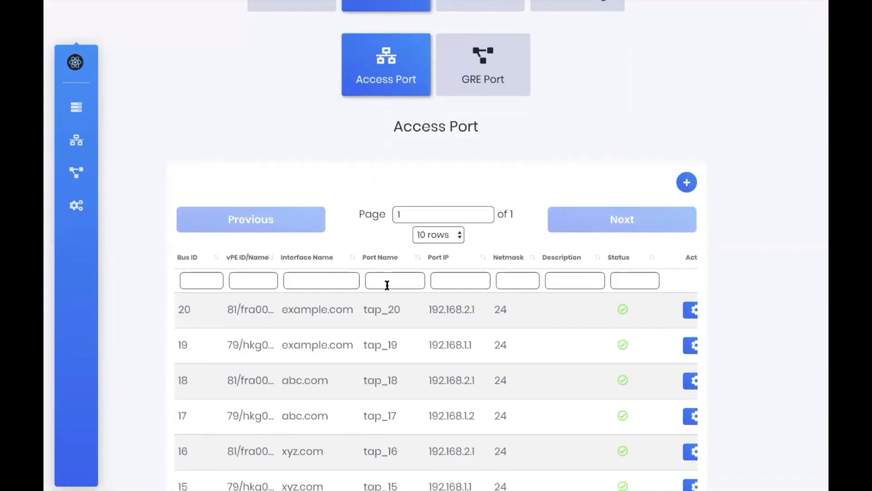
pyautogui.moveTo(401, 310); pyautogui.dragTo(362, 309)
pyautogui.moveTo(402, 343); pyautogui.dragTo(362, 344)
pyautogui.scroll(2, 479, 129)
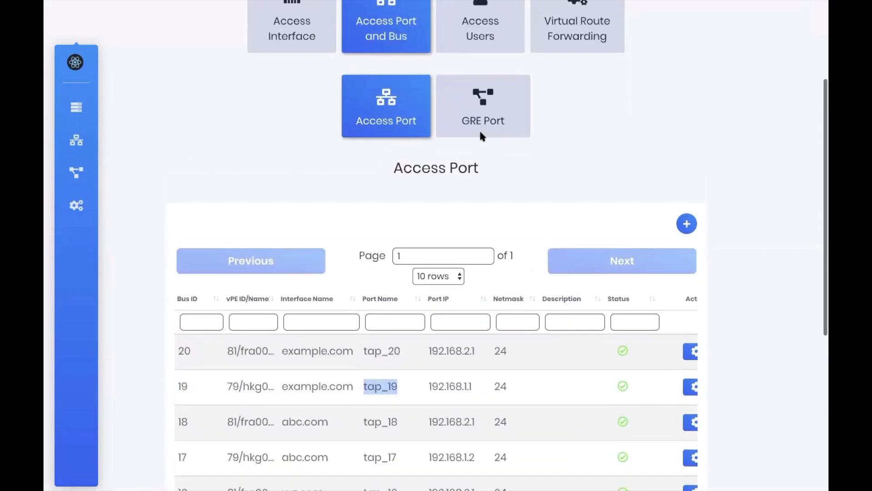
pyautogui.click(547, 85)
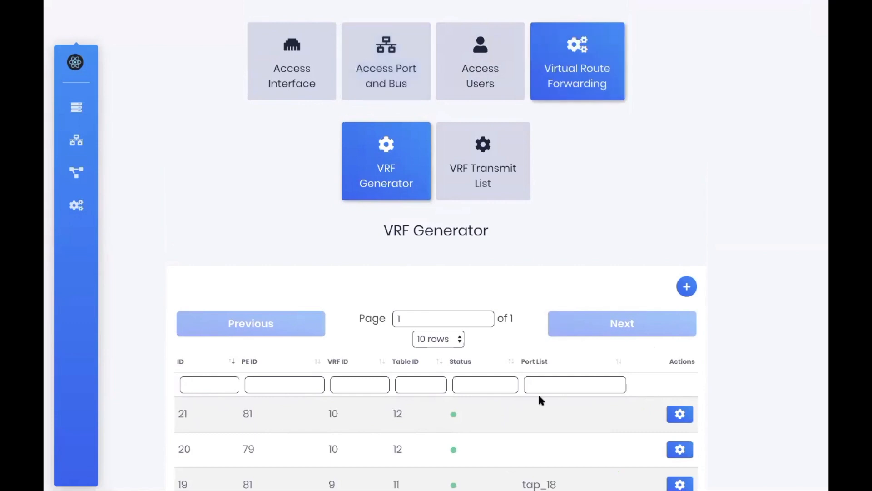
pyautogui.scroll(-1, 521, 427)
pyautogui.scroll(-1, 519, 427)
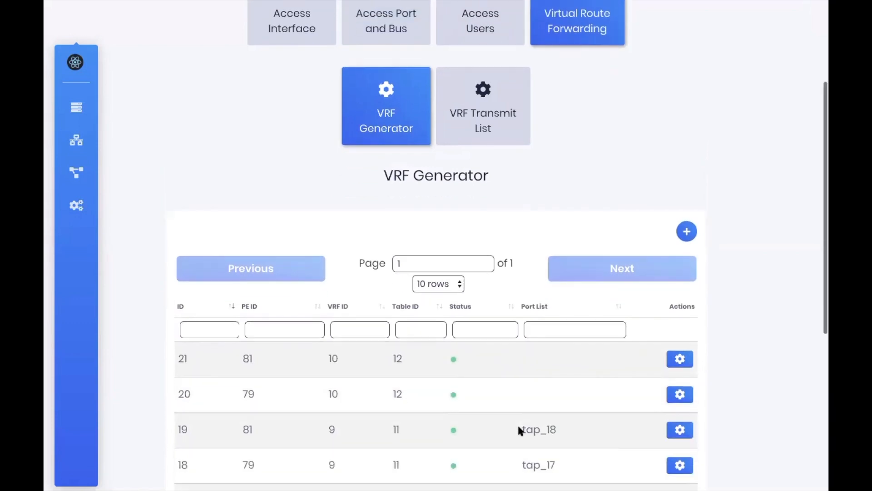
# Attach access port tap_20 to VRF row 21
pyautogui.click(680, 359)
pyautogui.click(399, 209)
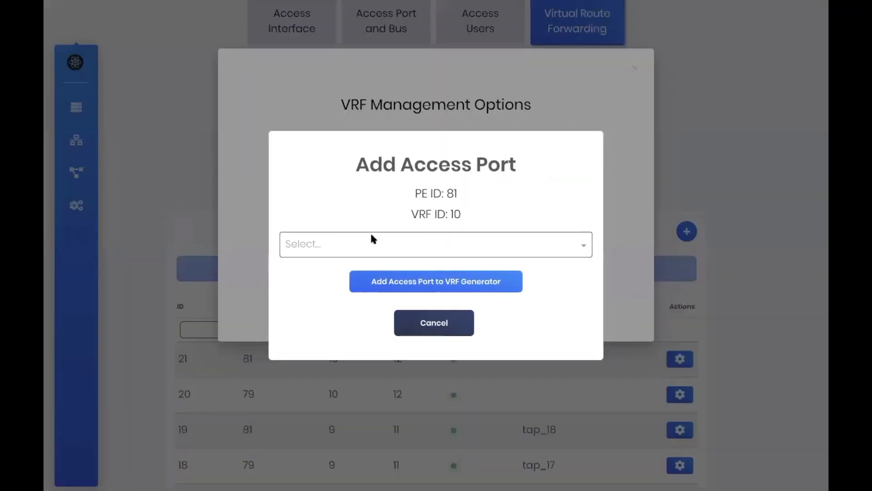
pyautogui.click(366, 240)
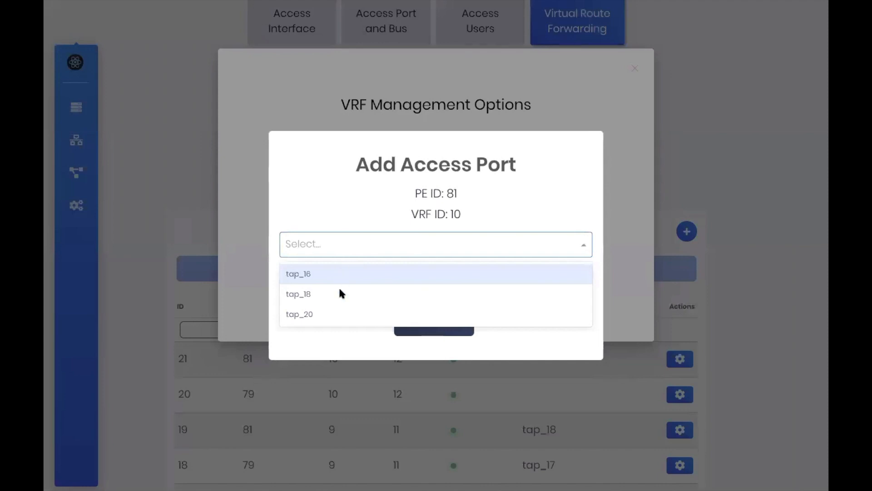
pyautogui.click(334, 310)
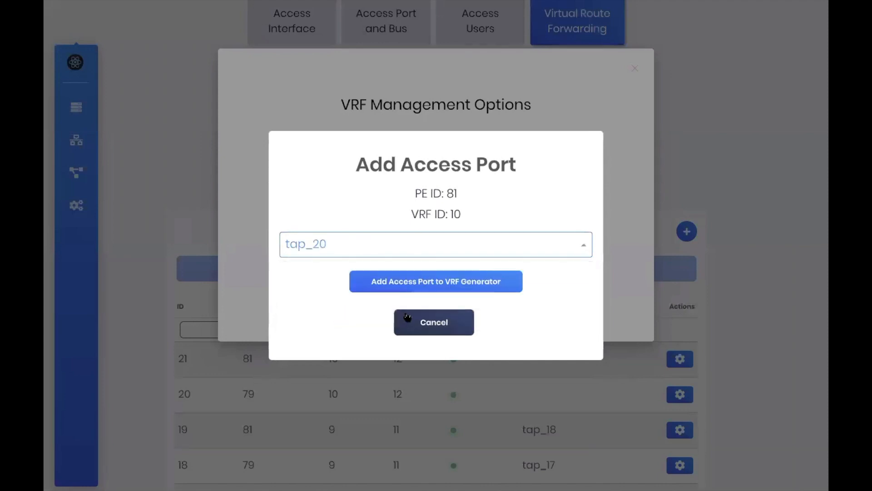
pyautogui.click(430, 287)
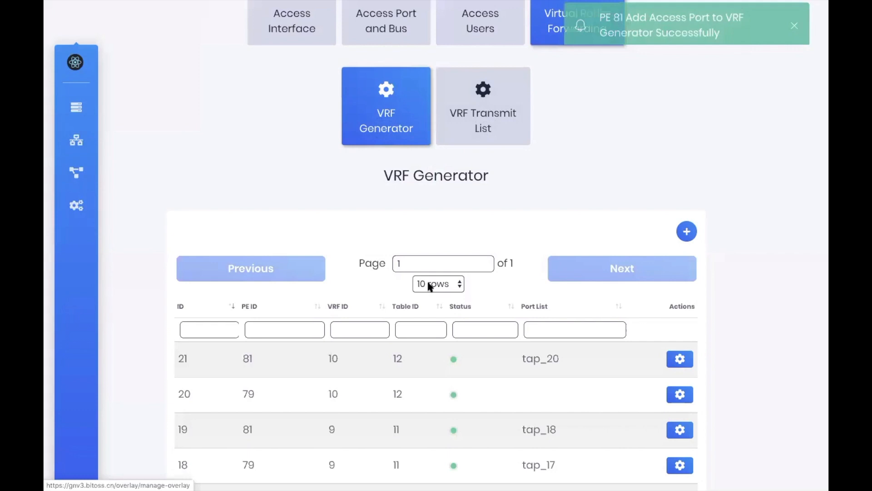
# Attach access port tap_19 to VRF row 20 and review the list
pyautogui.click(680, 396)
pyautogui.click(385, 209)
pyautogui.click(321, 245)
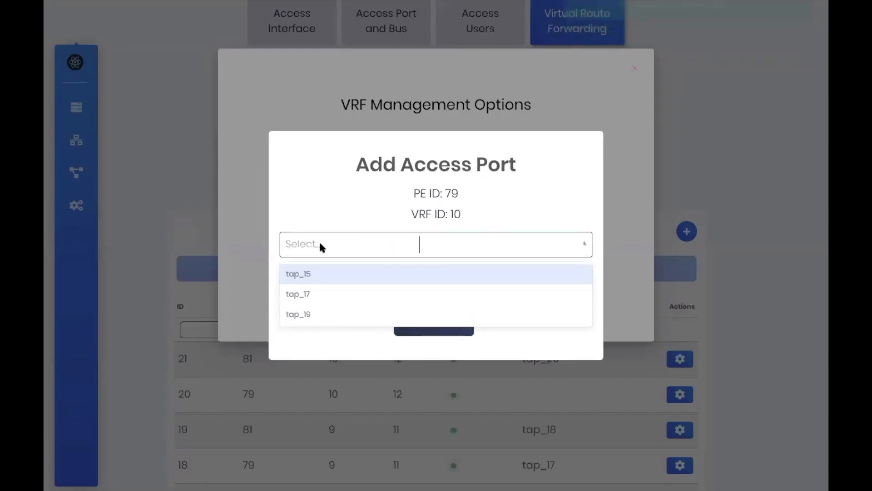
pyautogui.click(309, 315)
pyautogui.click(387, 282)
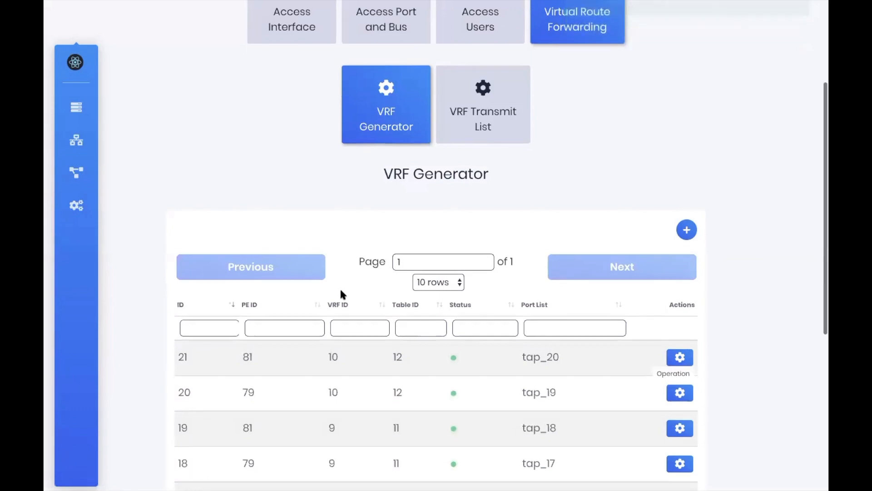
pyautogui.scroll(-1, 342, 291)
pyautogui.scroll(-2, 342, 293)
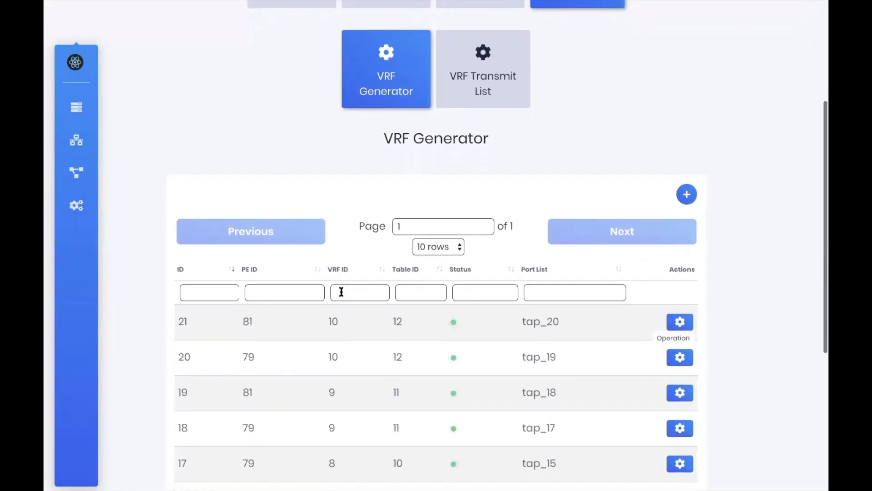
pyautogui.scroll(-3, 341, 291)
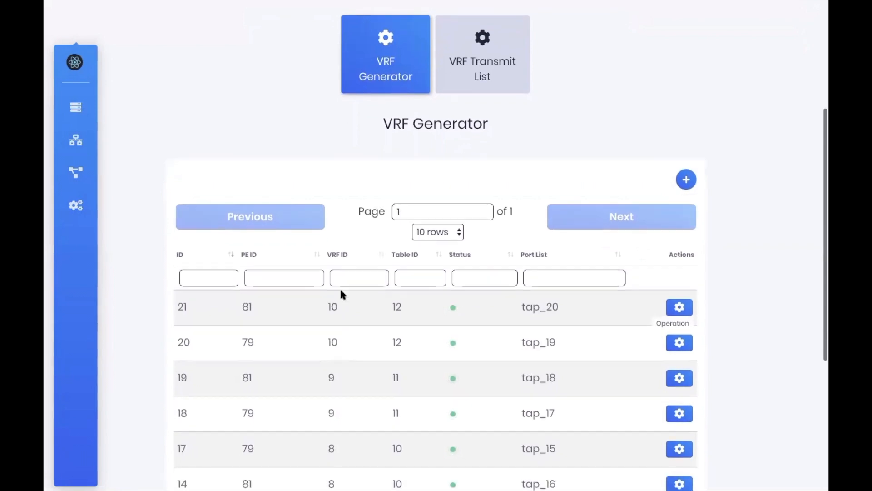
pyautogui.scroll(5, 342, 294)
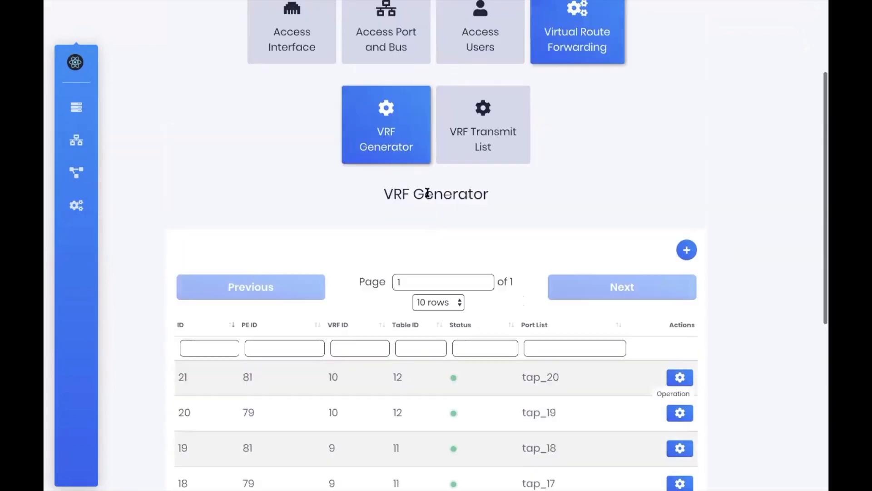
# Create a VRF transmit configuration for PE 81/fra003.pe.uloopop.com on VRF 10
pyautogui.click(473, 157)
pyautogui.scroll(-6, 689, 155)
pyautogui.click(687, 150)
pyautogui.click(426, 87)
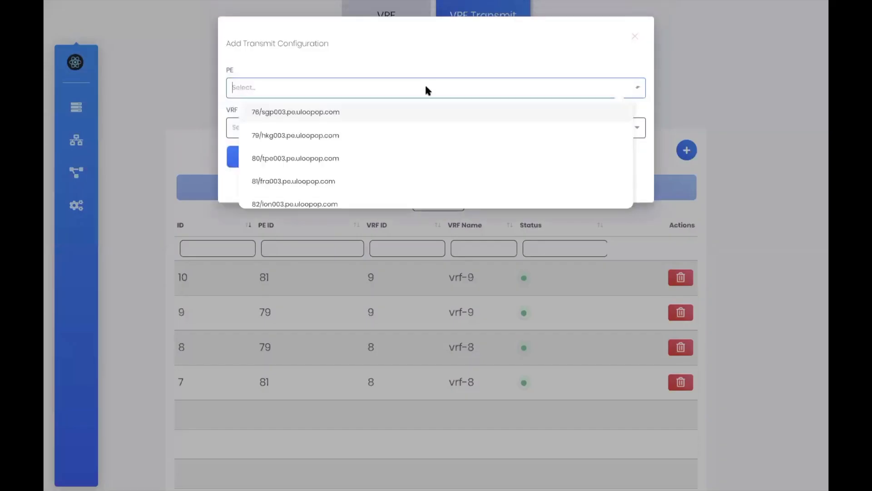
pyautogui.scroll(-1, 326, 159)
pyautogui.click(303, 157)
pyautogui.click(331, 129)
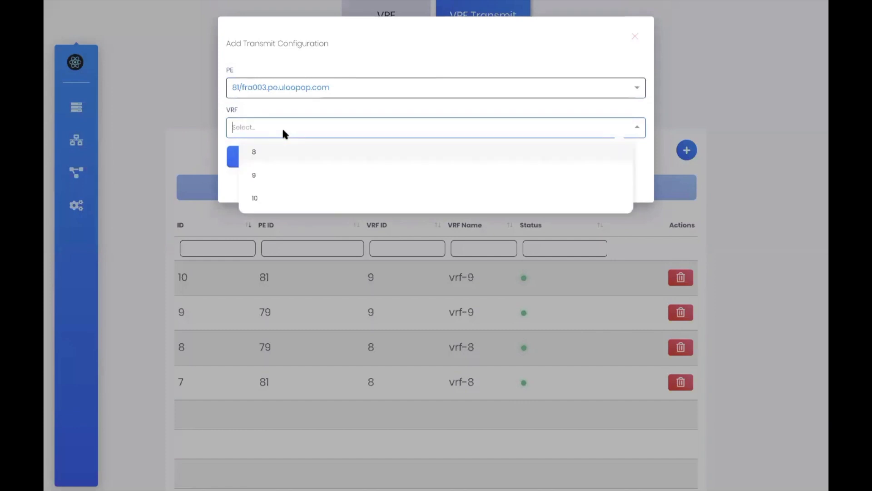
pyautogui.click(265, 196)
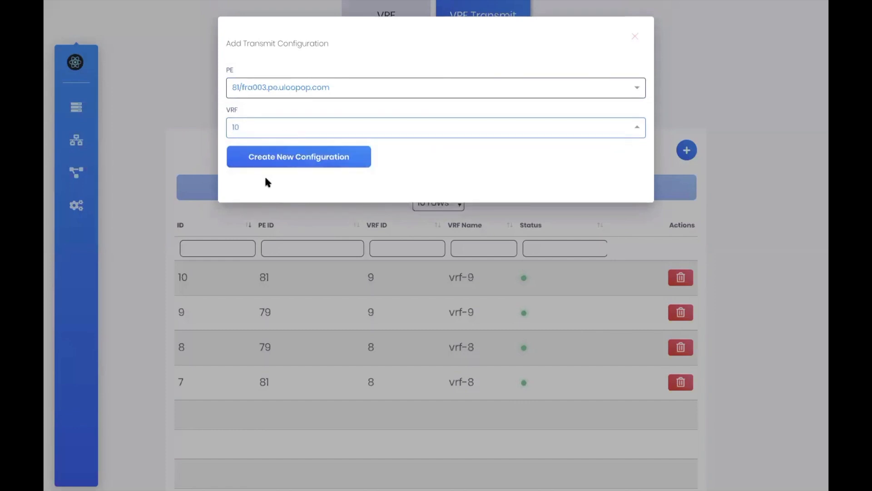
pyautogui.click(290, 165)
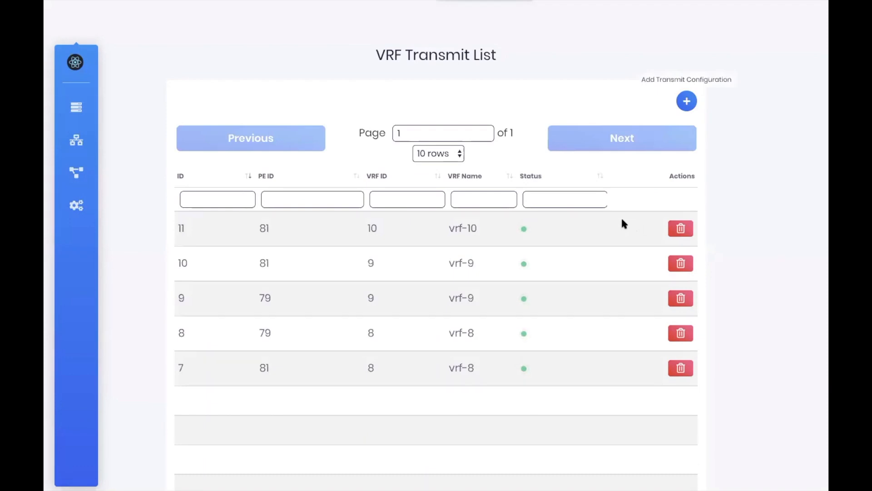
# Create a second transmit configuration for PE 79/hkg003.pe.uloopop.com on VRF 10
pyautogui.click(686, 101)
pyautogui.click(292, 88)
pyautogui.click(283, 126)
pyautogui.click(283, 127)
pyautogui.click(260, 186)
pyautogui.click(266, 159)
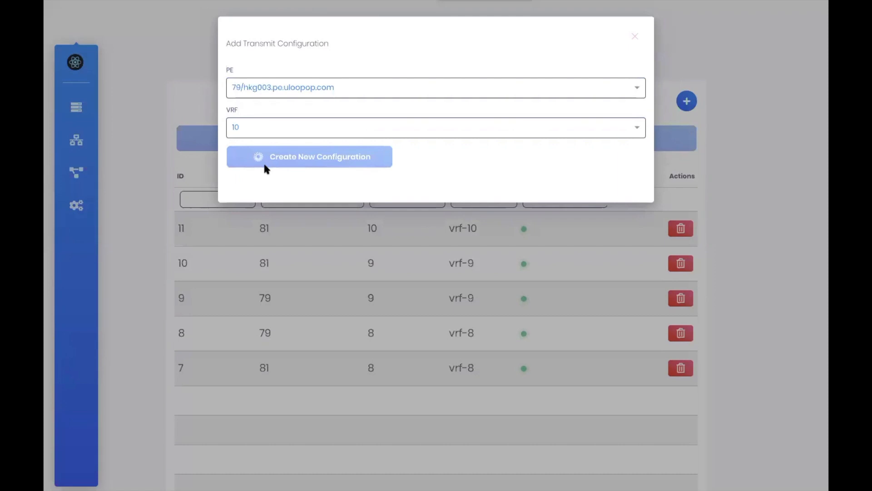